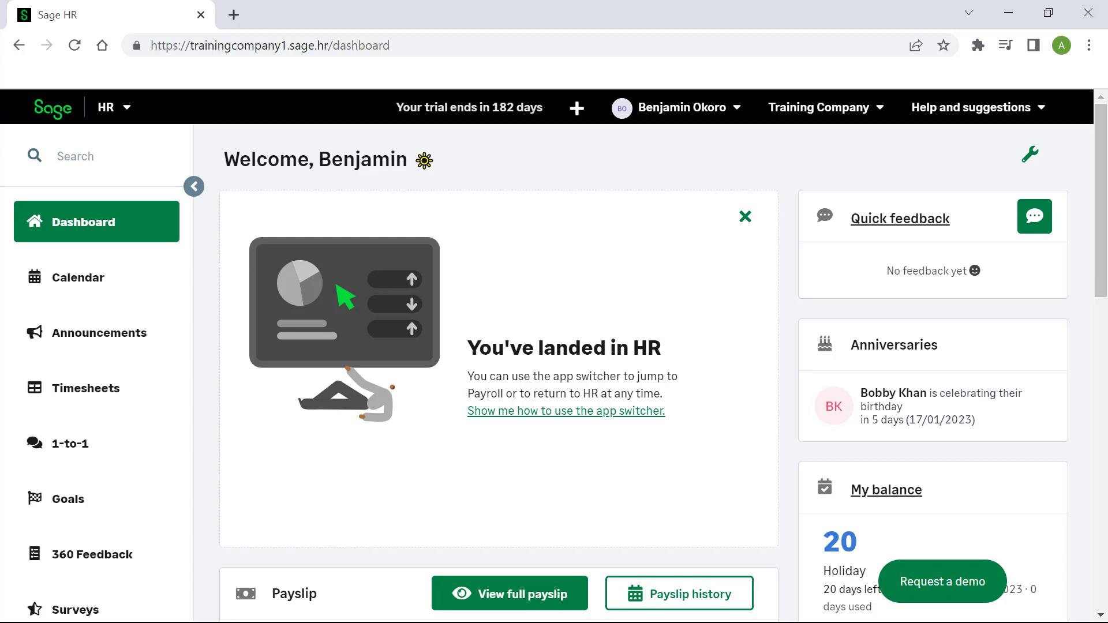
# Open the list of time off policies in the HR settings
pyautogui.click(681, 107)
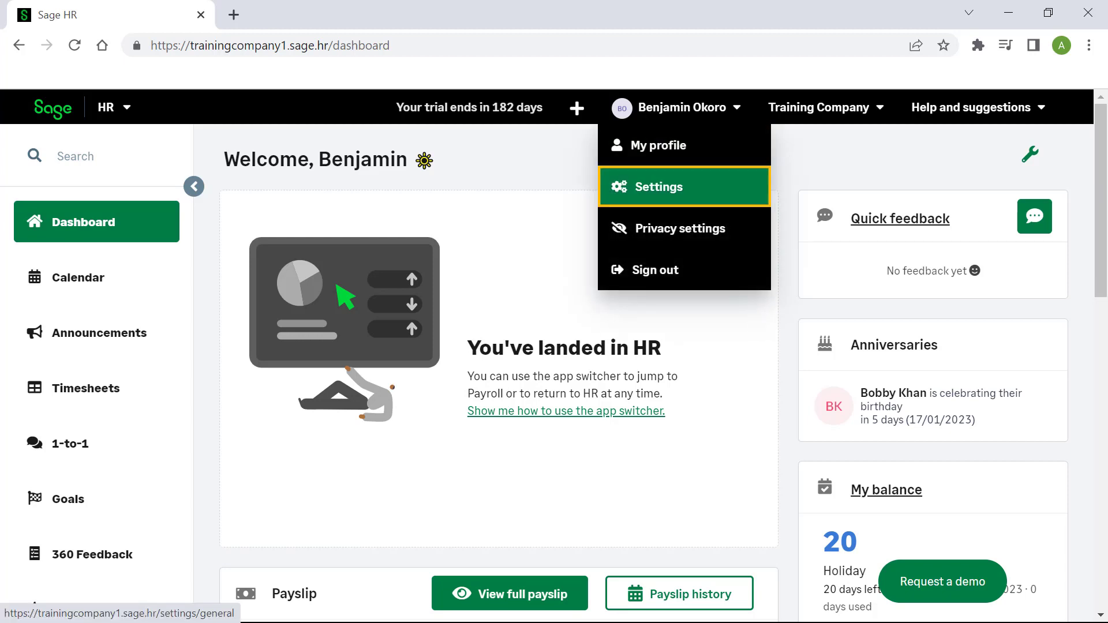
pyautogui.click(658, 187)
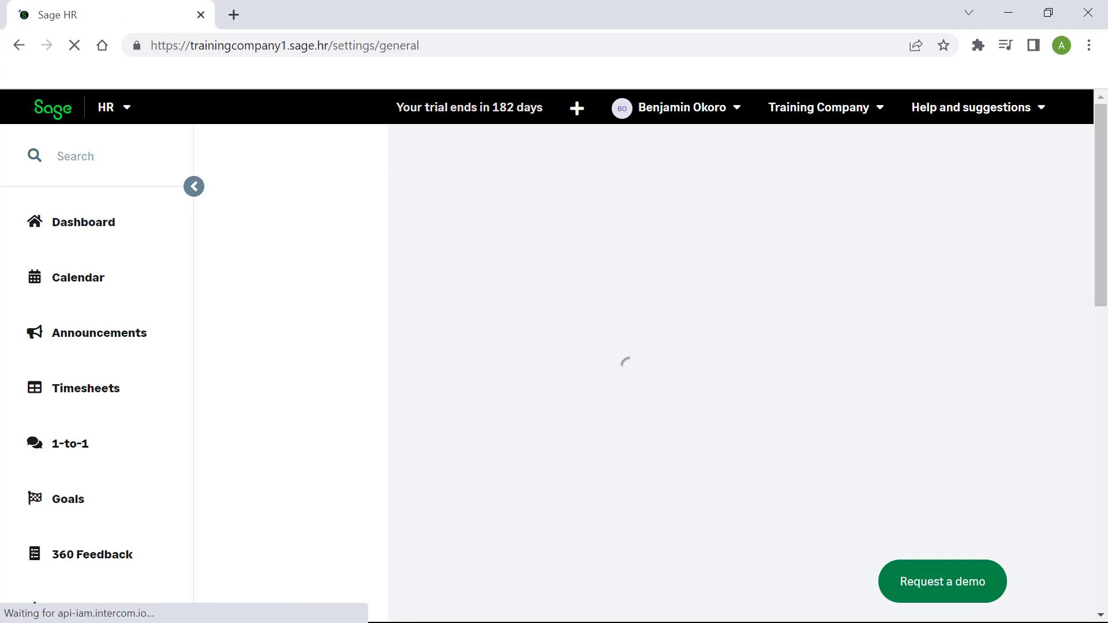
pyautogui.click(267, 181)
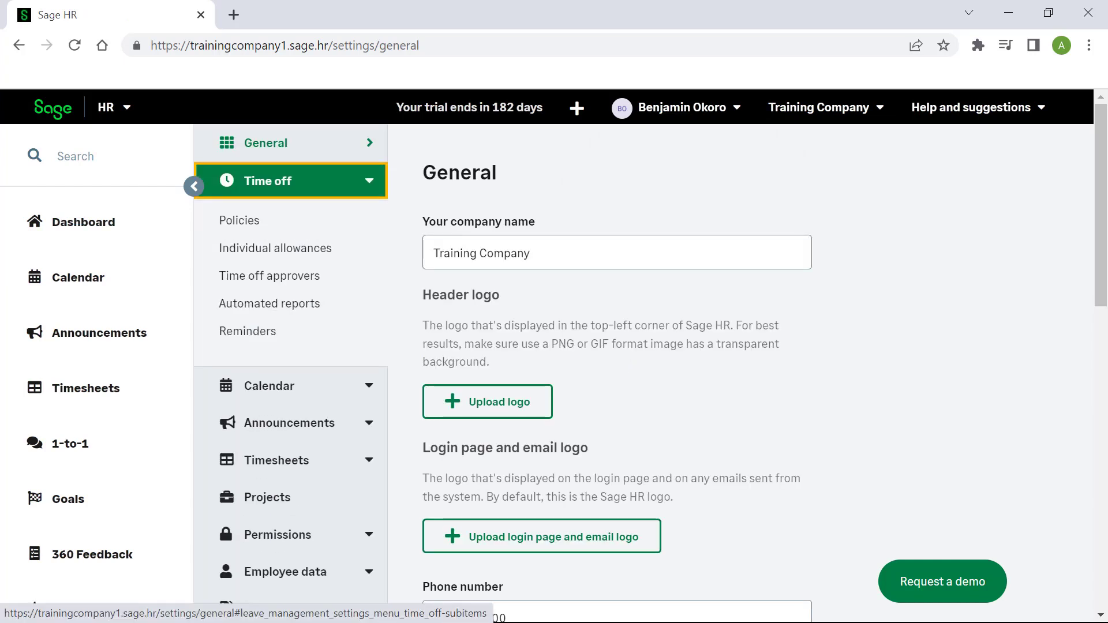
pyautogui.click(239, 220)
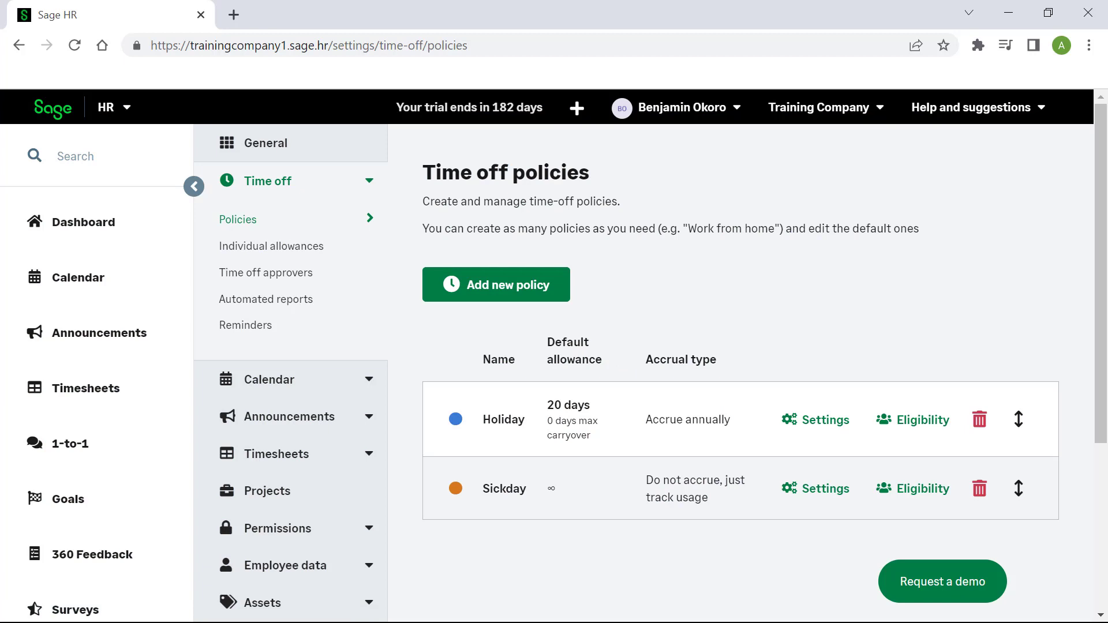
# Open the Holiday policy's settings and rename the policy as Annual Leave
pyautogui.click(815, 420)
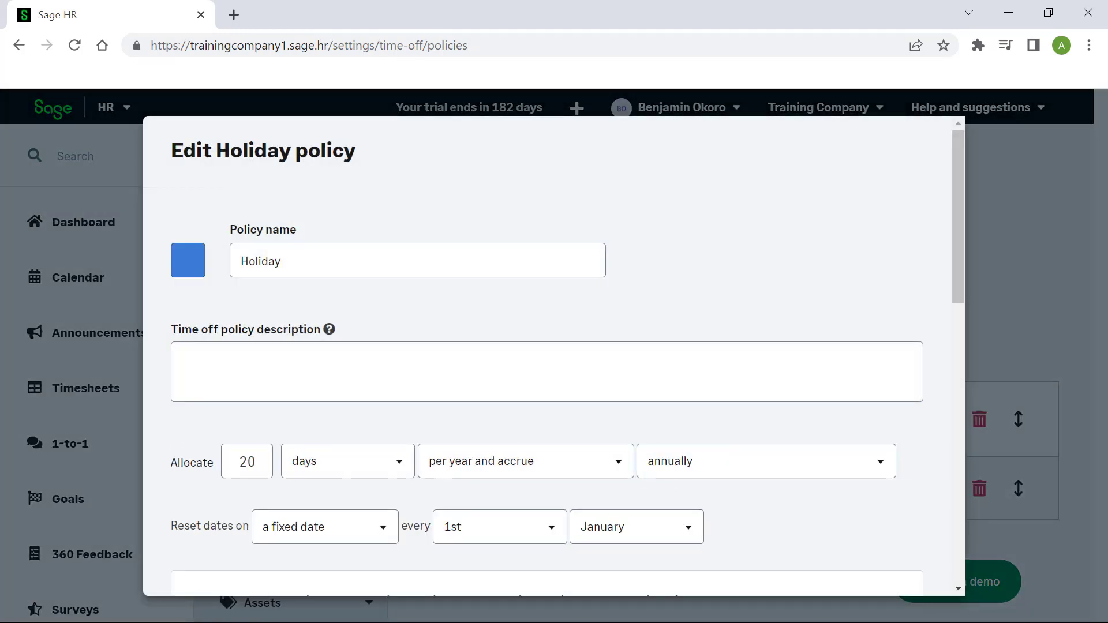
pyautogui.doubleClick(280, 261)
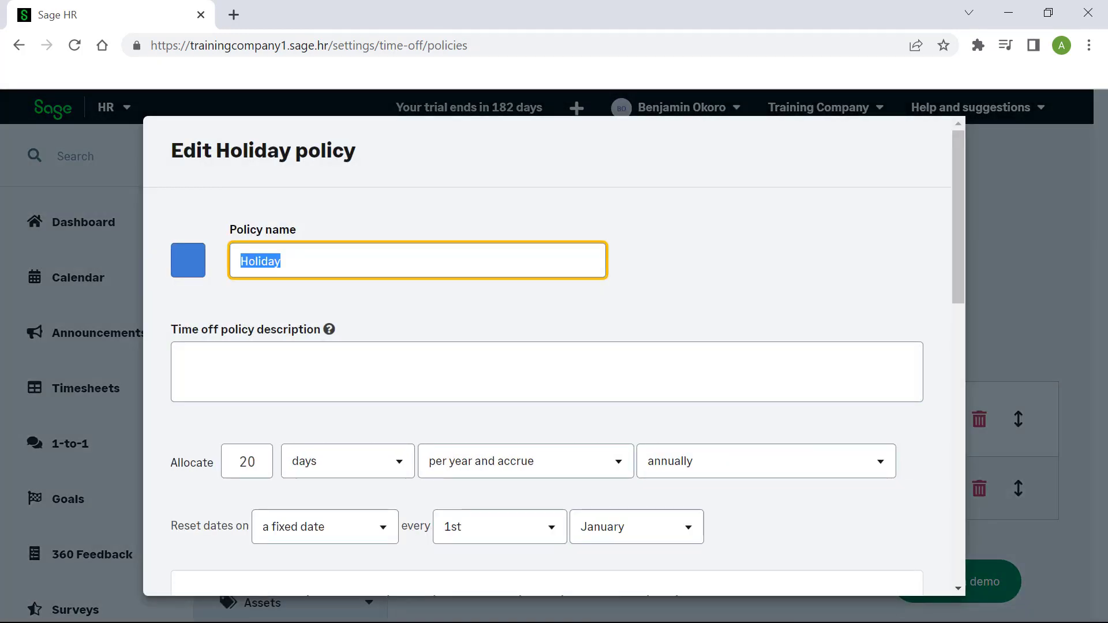
pyautogui.write('Annual Leave')
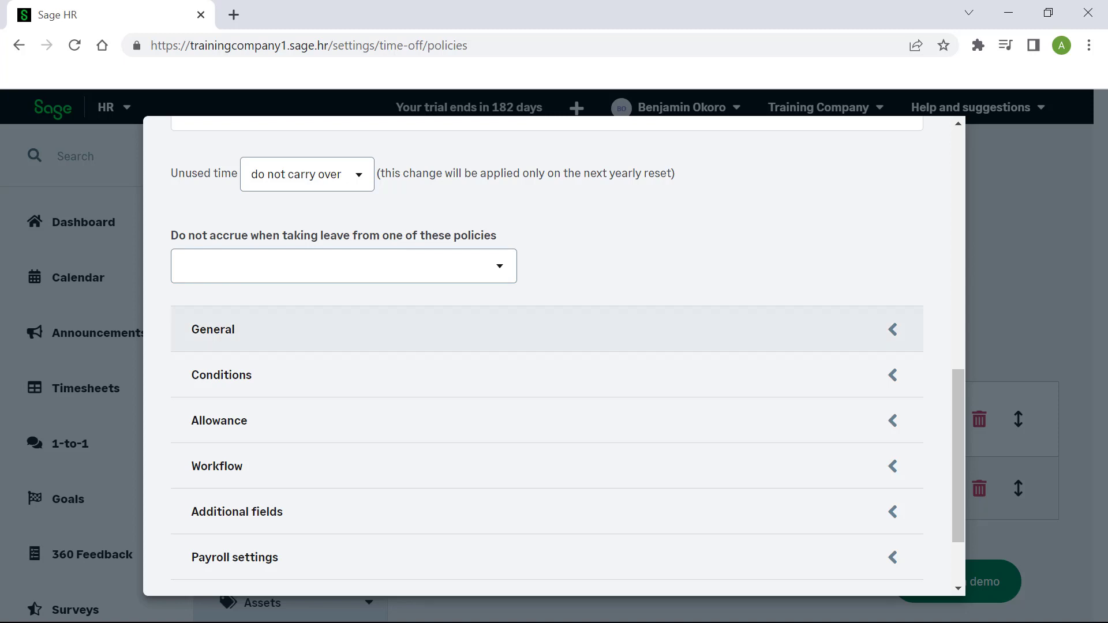
# Review the policy's General calendar visibility options and its Conditions for time off requests
pyautogui.click(547, 329)
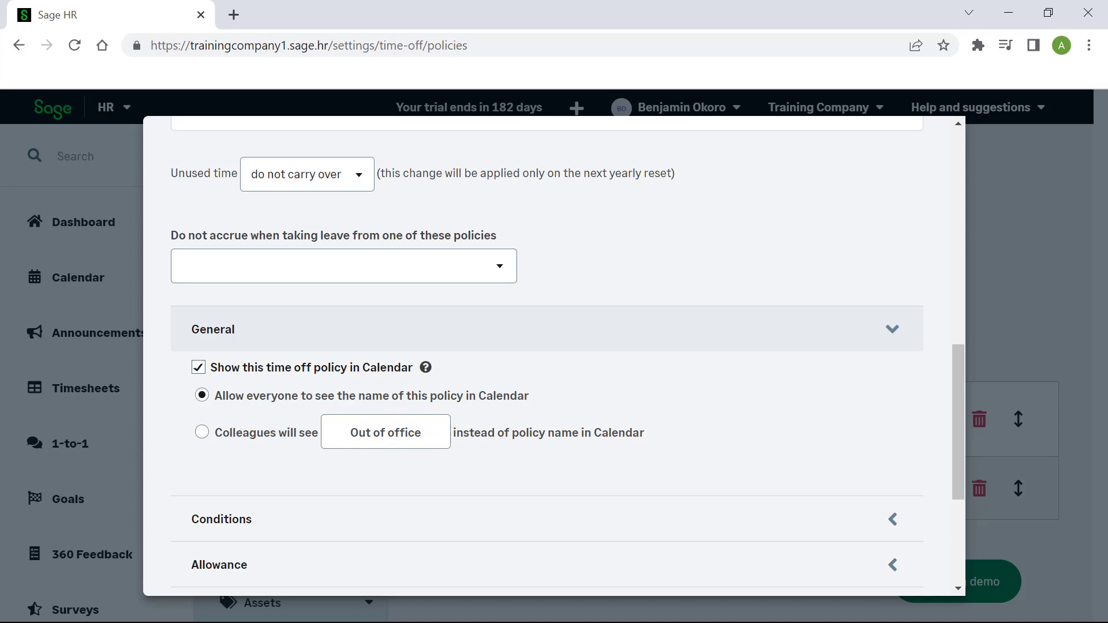
pyautogui.click(547, 328)
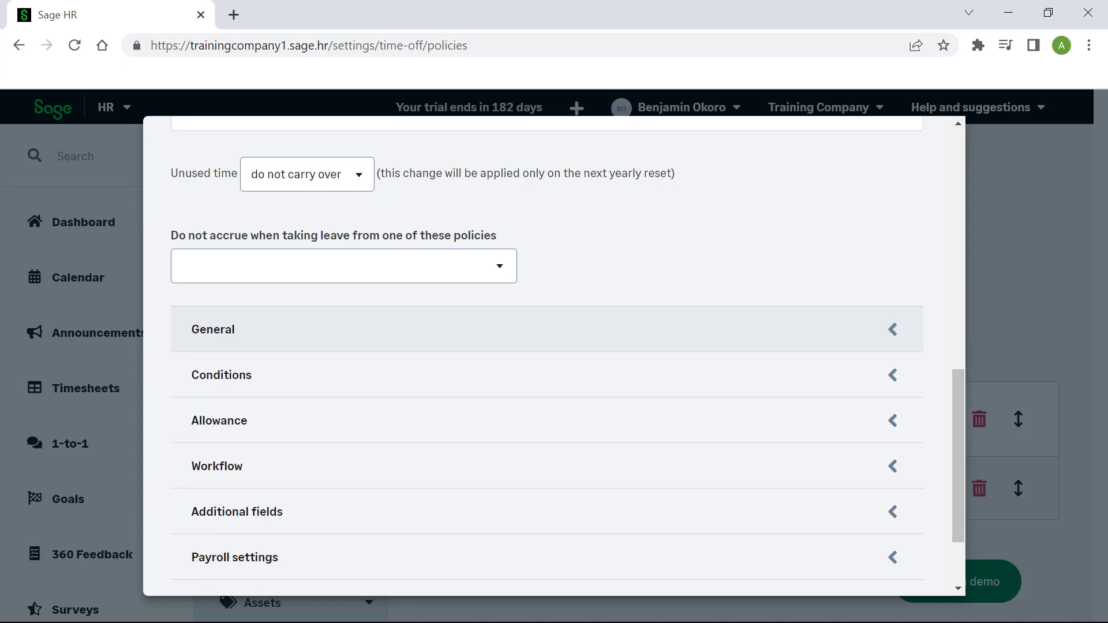
pyautogui.click(546, 374)
pyautogui.scroll(-5, 554, 356)
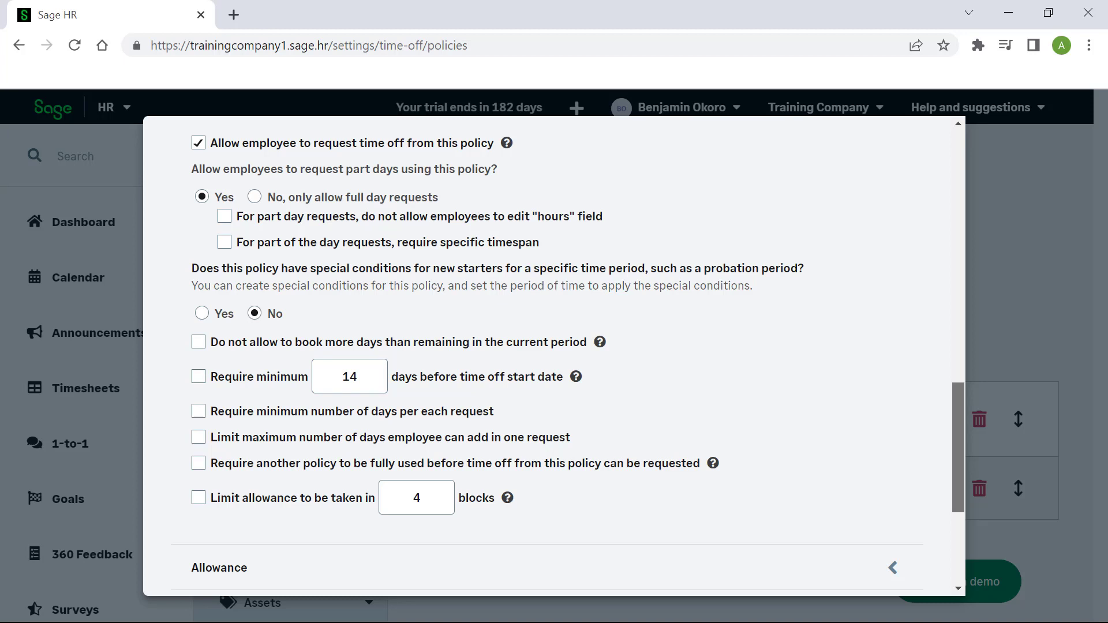
pyautogui.scroll(2, 554, 346)
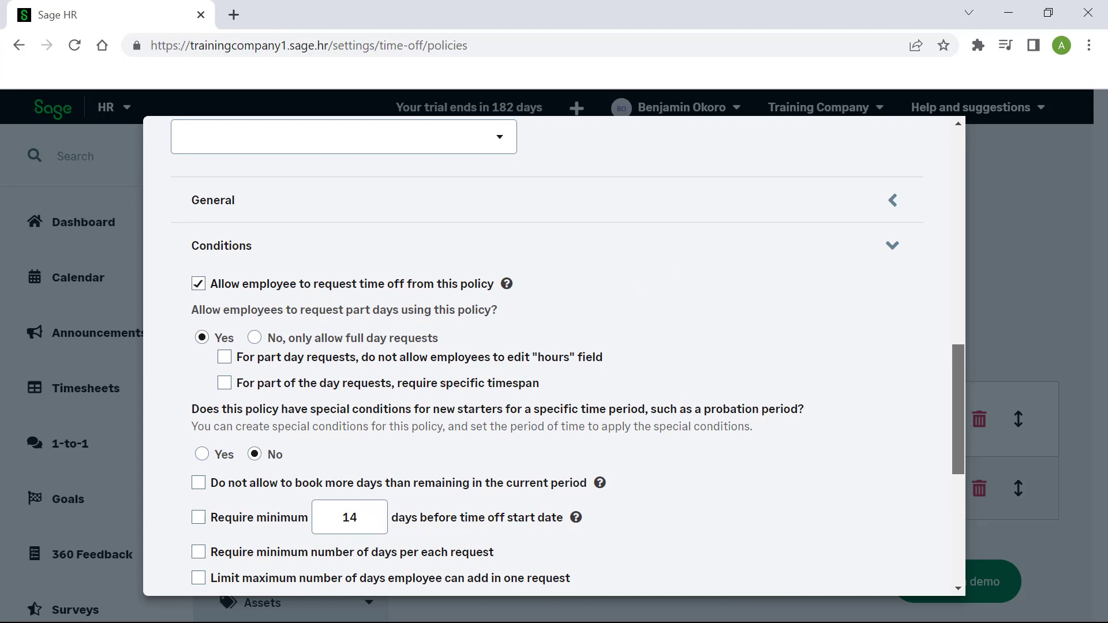
pyautogui.click(640, 254)
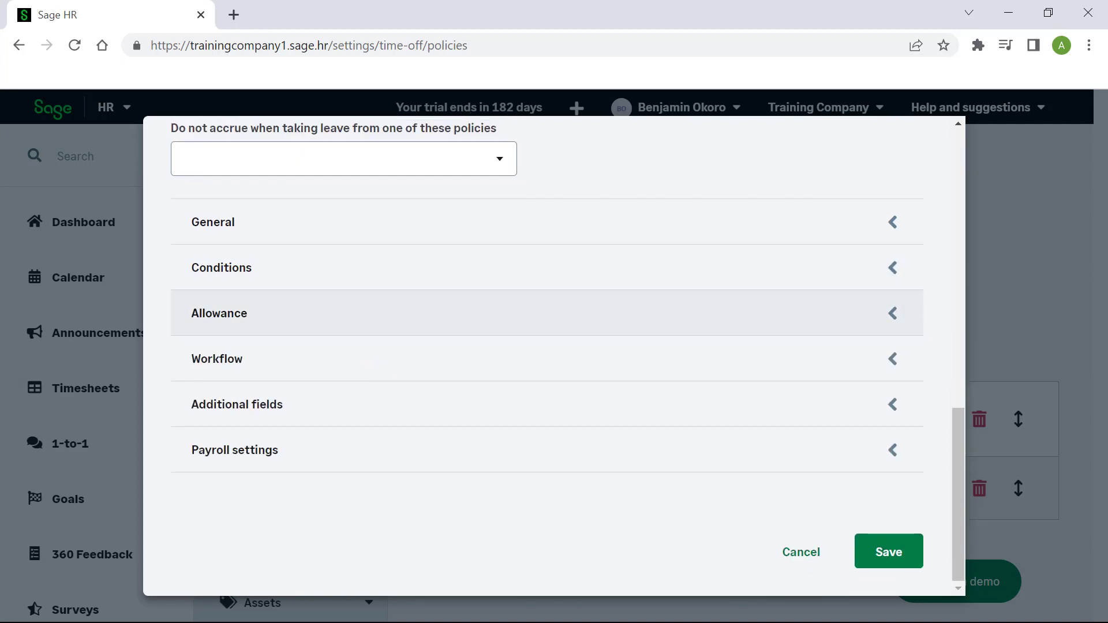
# Review the policy's Allowance rules and Workflow approval options
pyautogui.click(639, 313)
pyautogui.moveTo(958, 419); pyautogui.dragTo(958, 474)
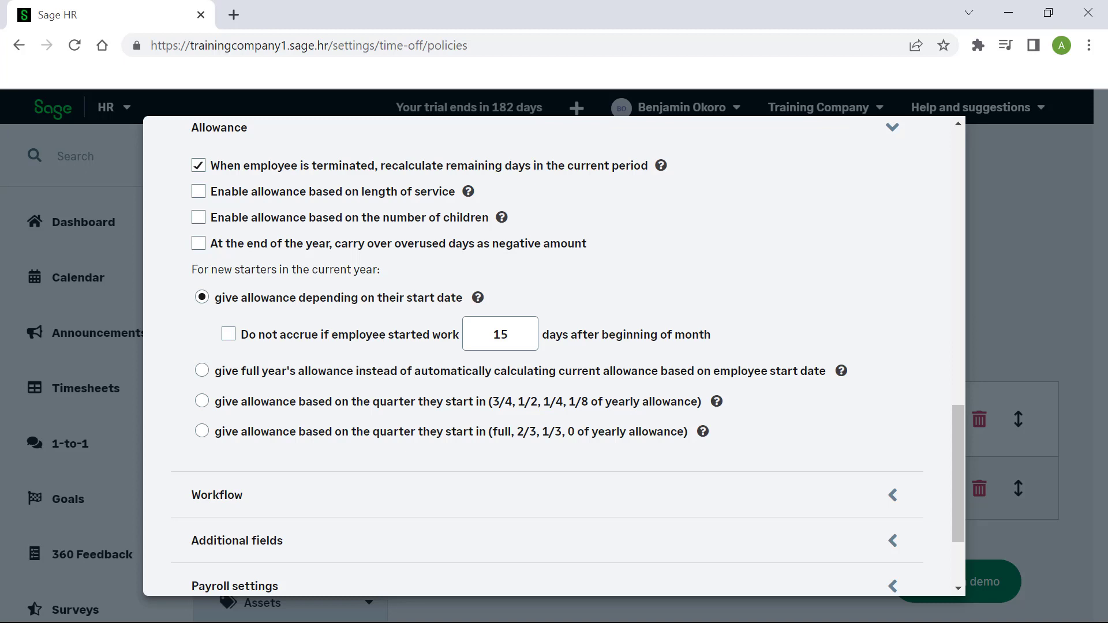
pyautogui.click(218, 127)
pyautogui.click(216, 358)
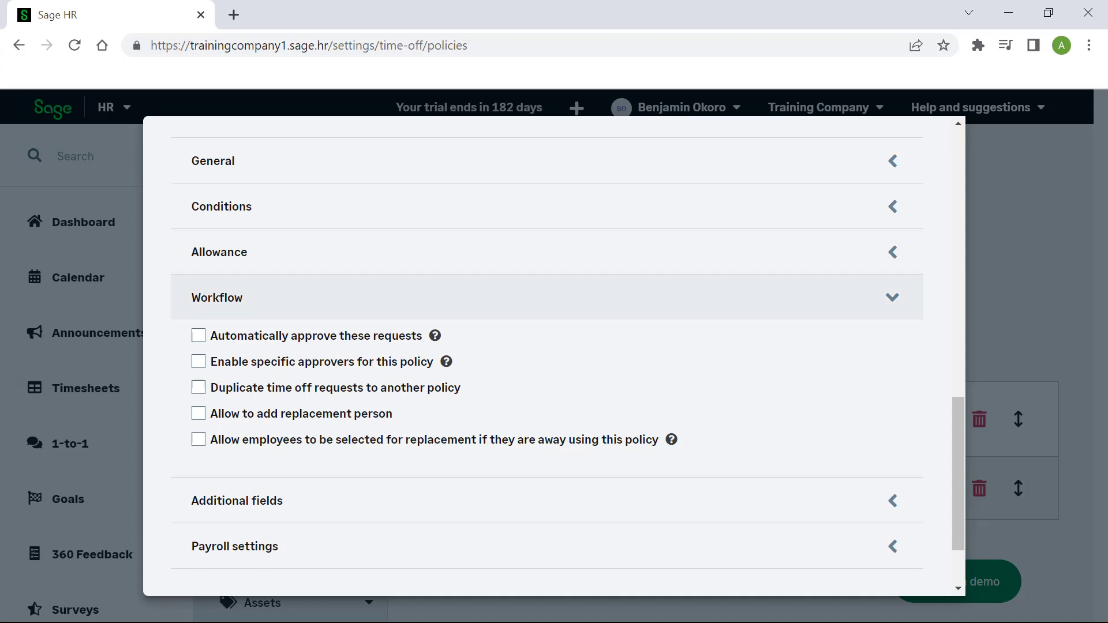
pyautogui.click(217, 297)
# Check the policy's Additional fields and Payroll settings, and save the policy
pyautogui.click(236, 403)
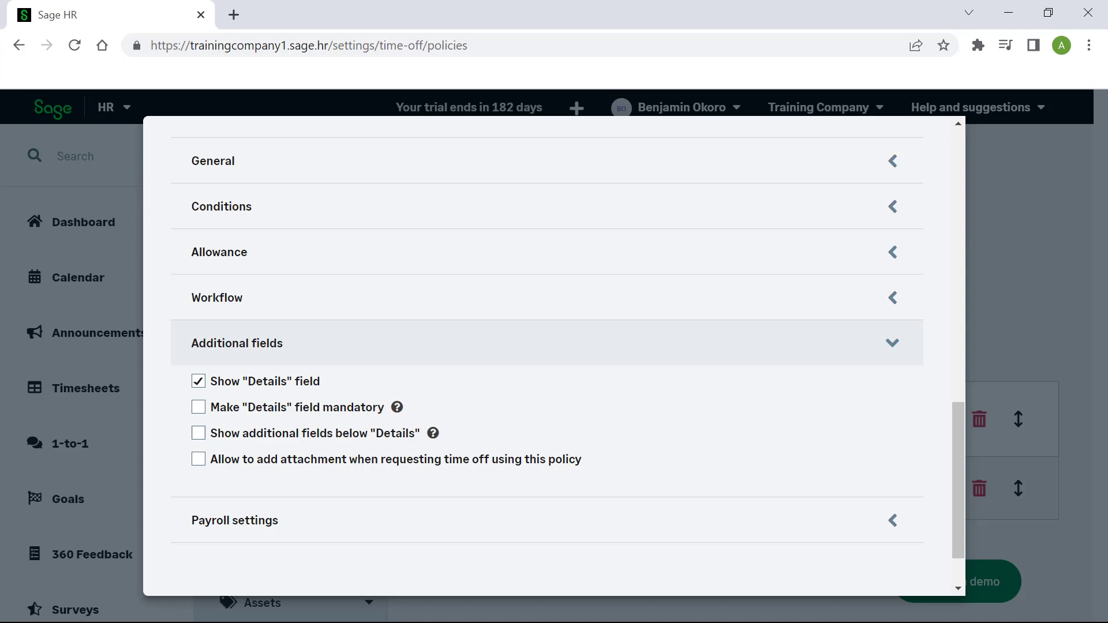
pyautogui.click(546, 343)
pyautogui.click(546, 450)
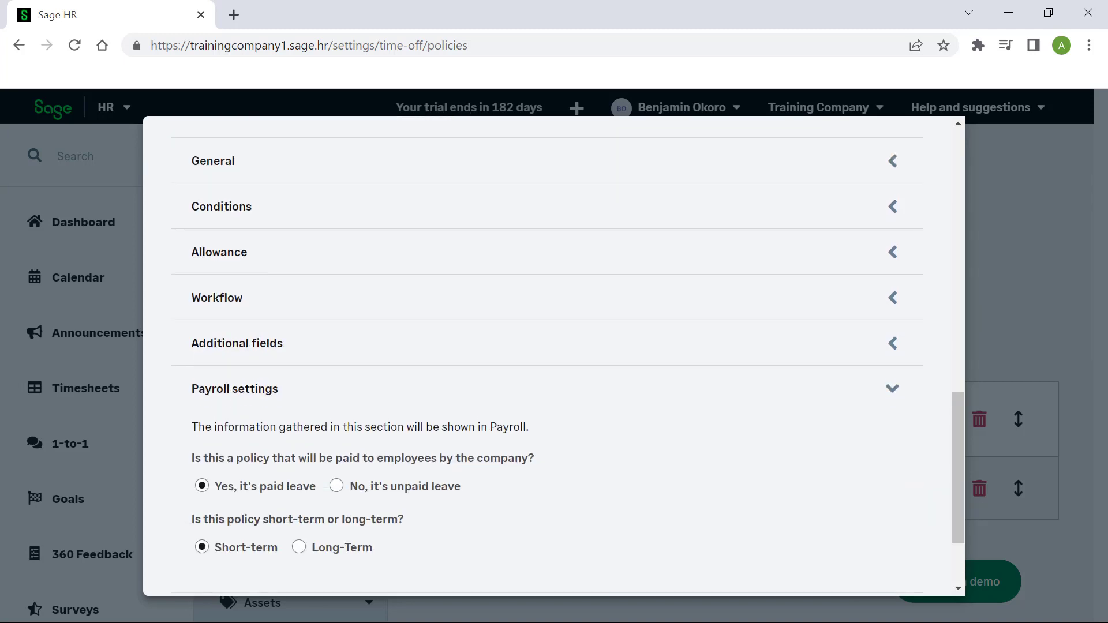
pyautogui.scroll(-2, 553, 357)
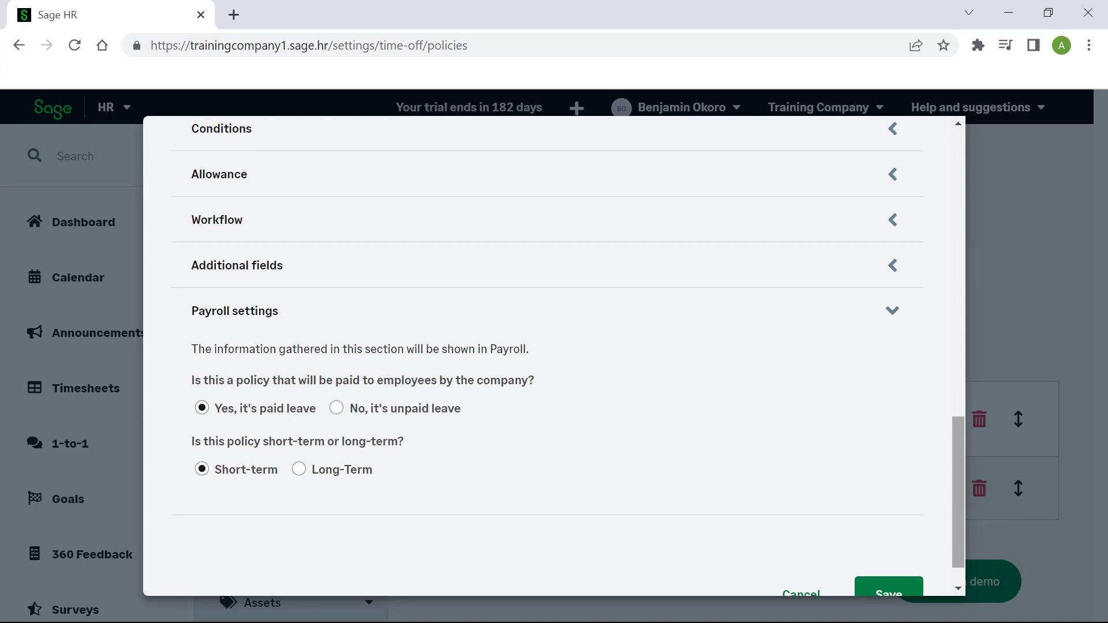
pyautogui.scroll(-1, 554, 358)
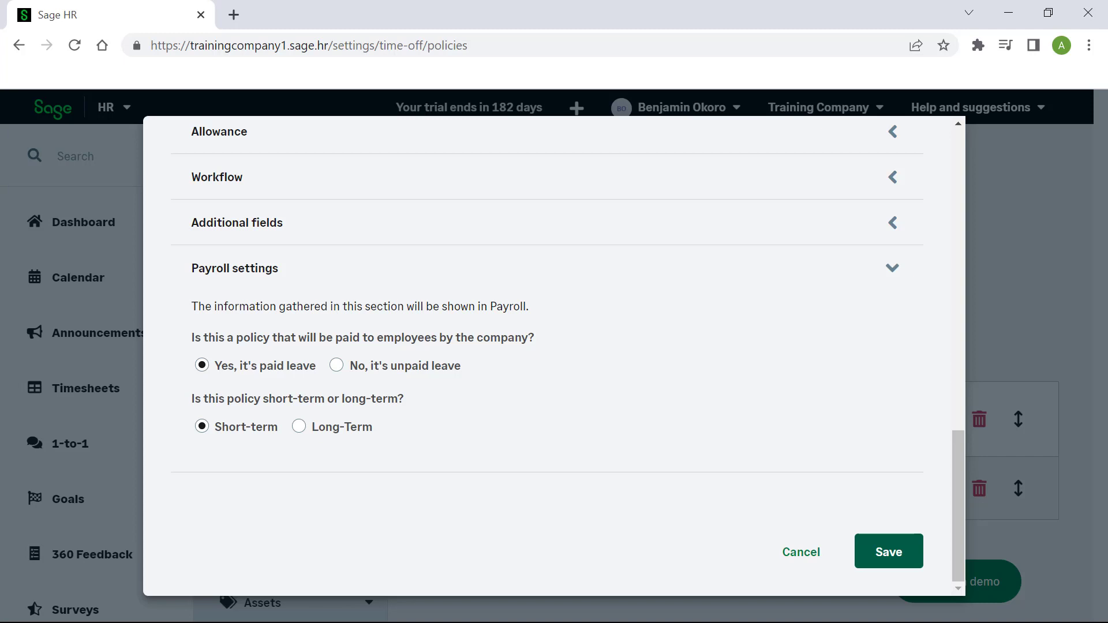
pyautogui.click(887, 551)
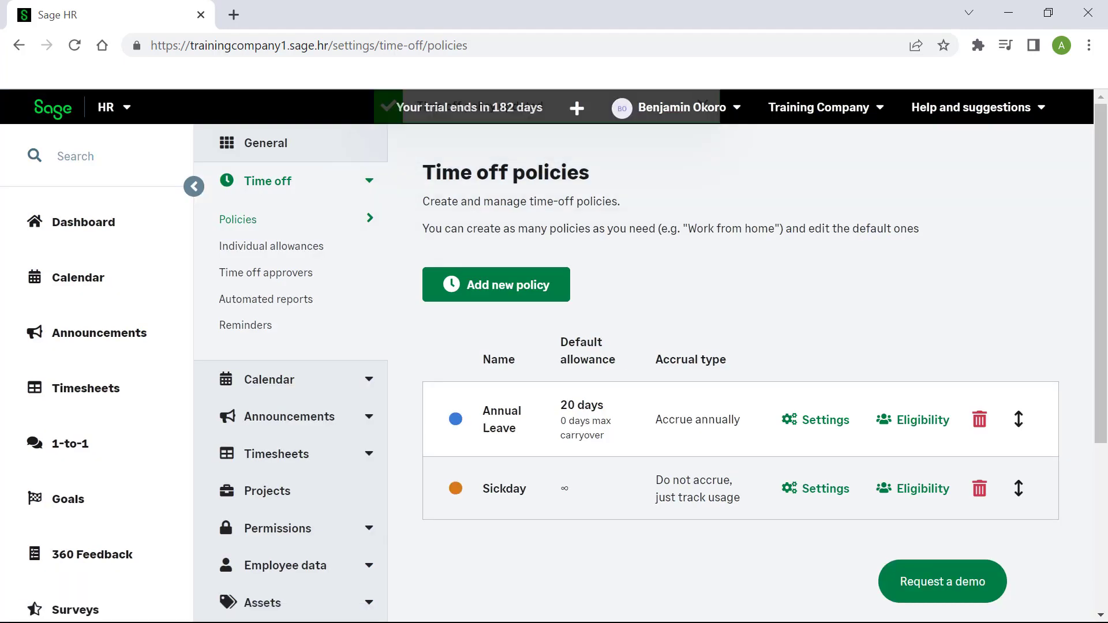
# Add the HR Manager as an individual time off approver for the second listed employee and save the approvers
pyautogui.click(271, 246)
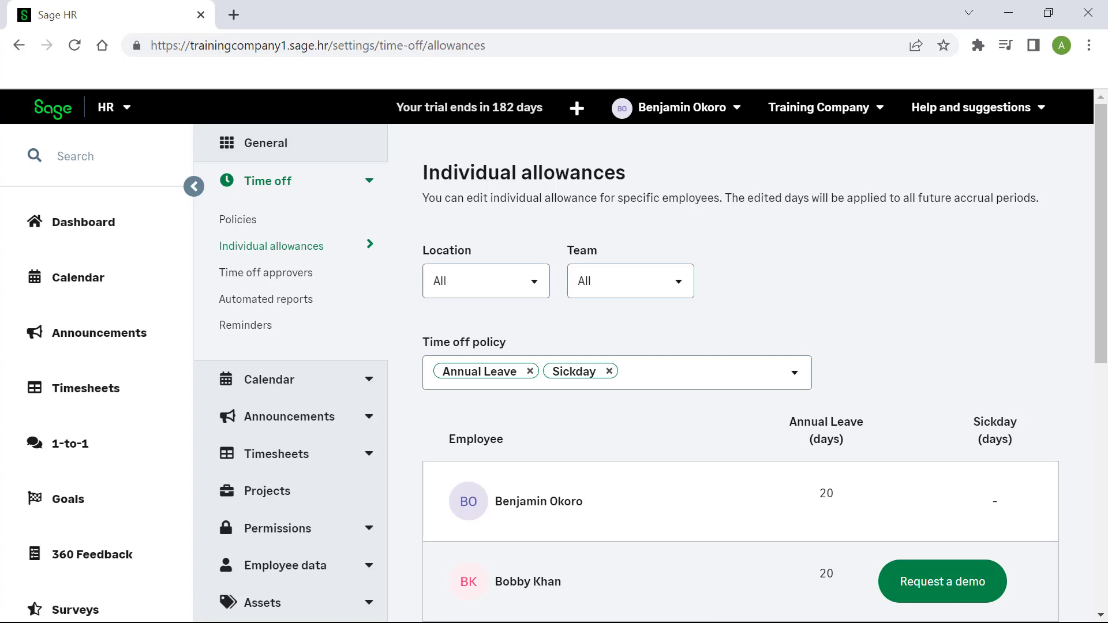
pyautogui.click(265, 272)
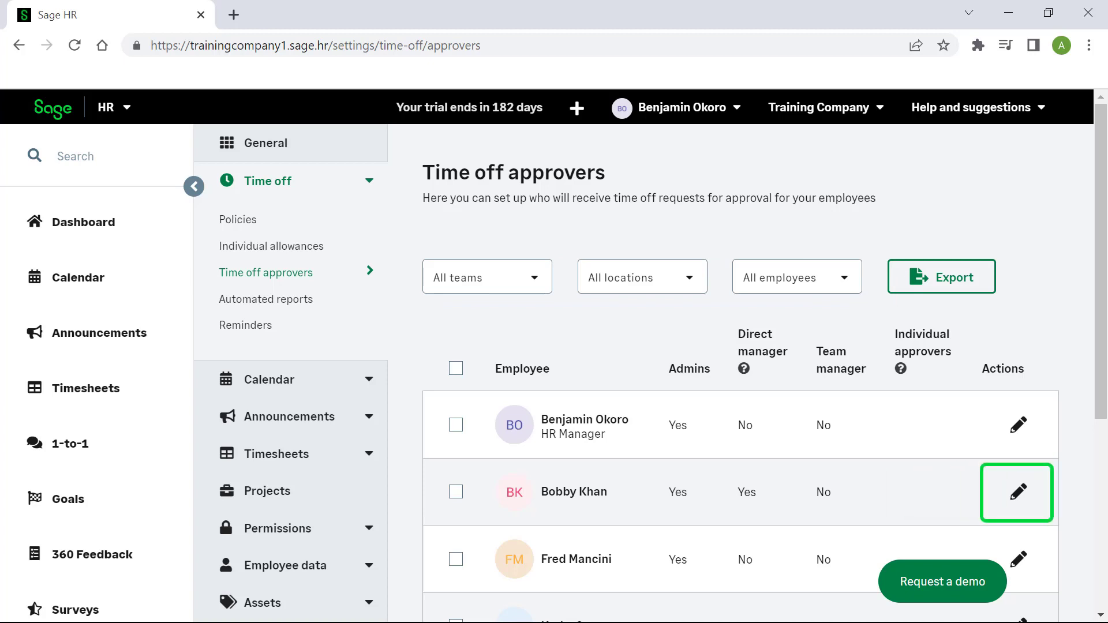
pyautogui.click(1018, 491)
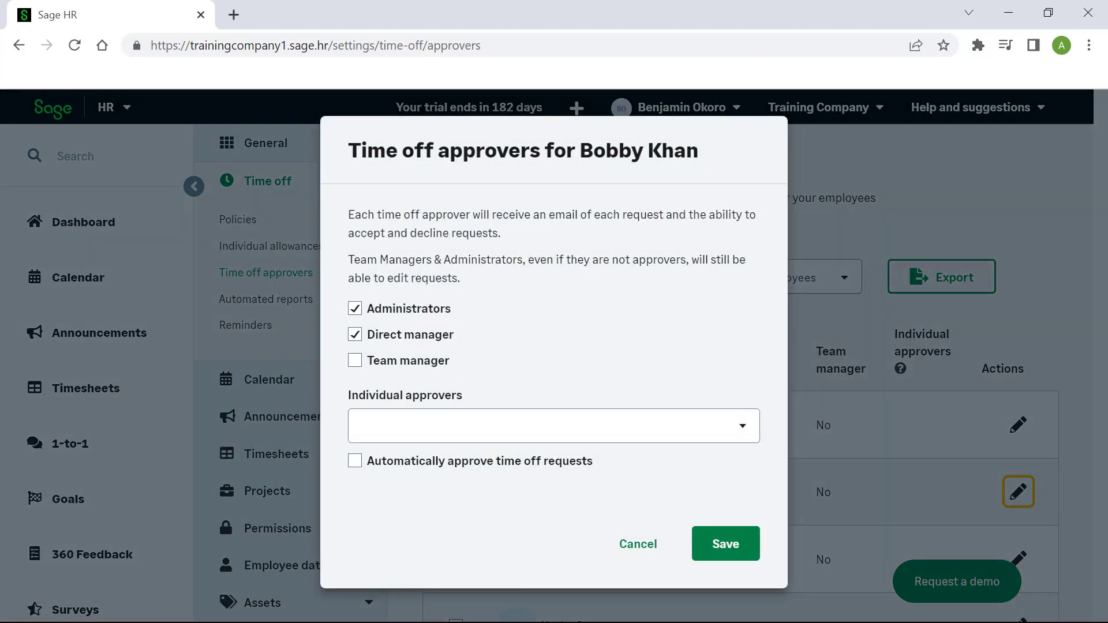
pyautogui.click(553, 426)
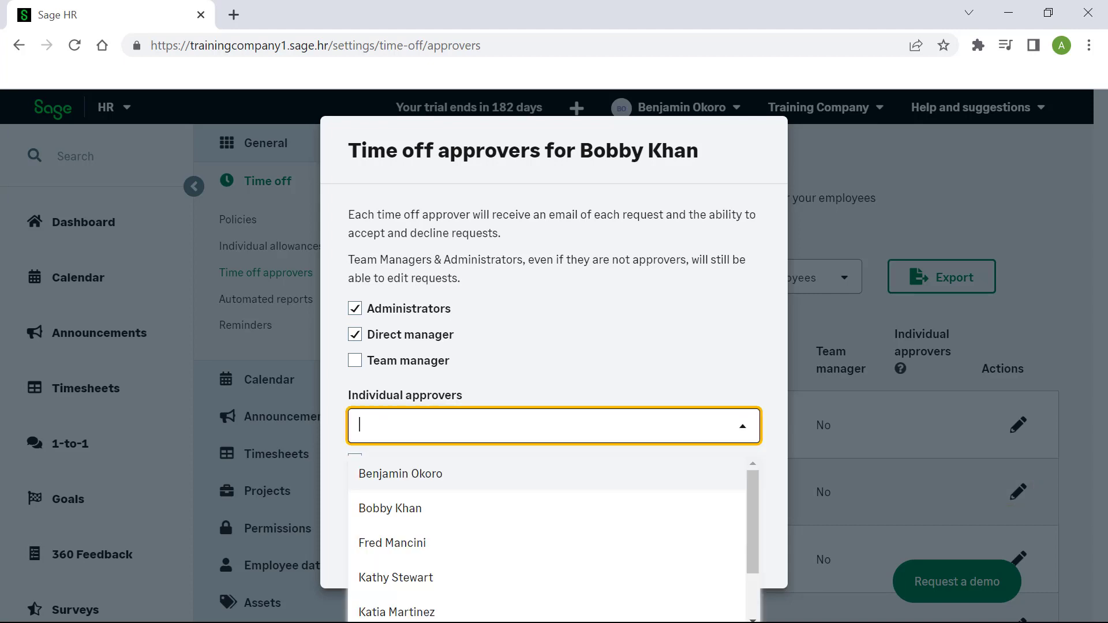
pyautogui.click(400, 473)
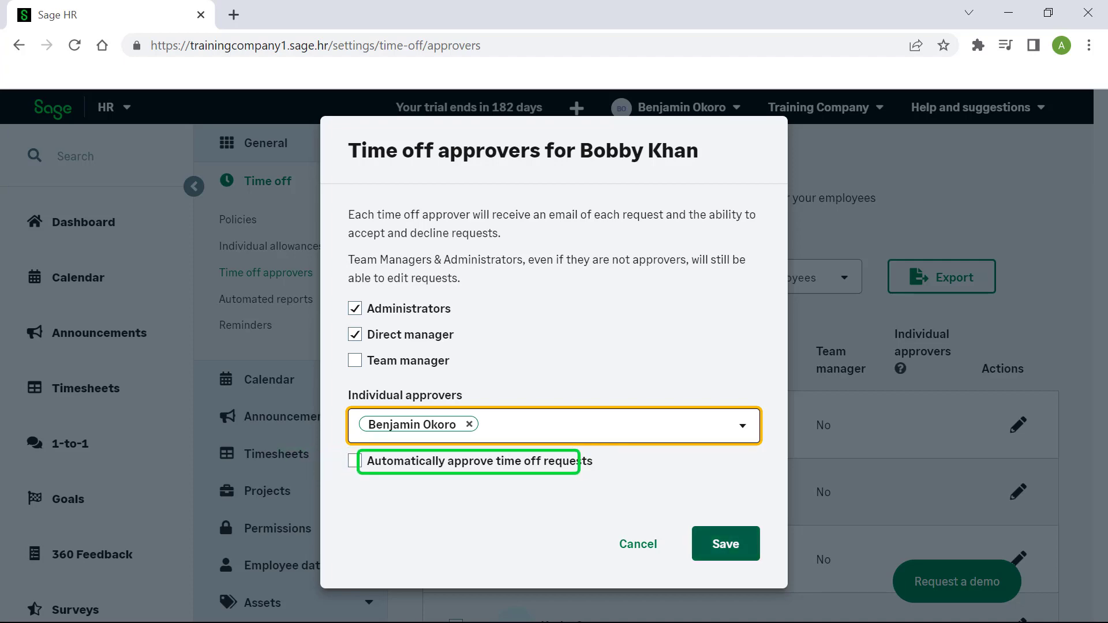
pyautogui.click(725, 544)
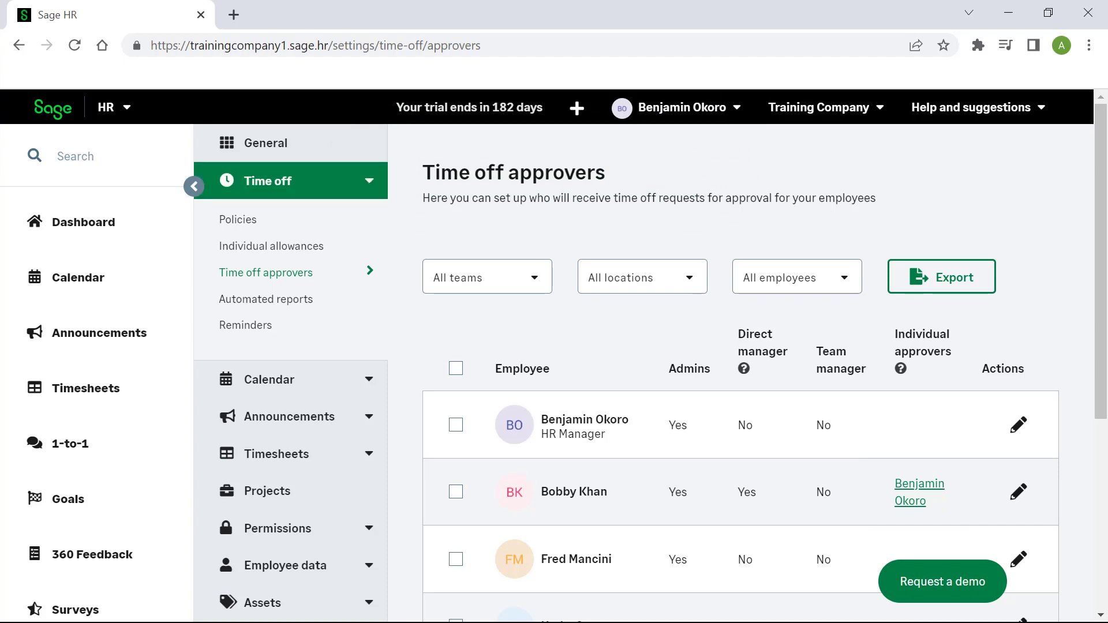
pyautogui.click(267, 181)
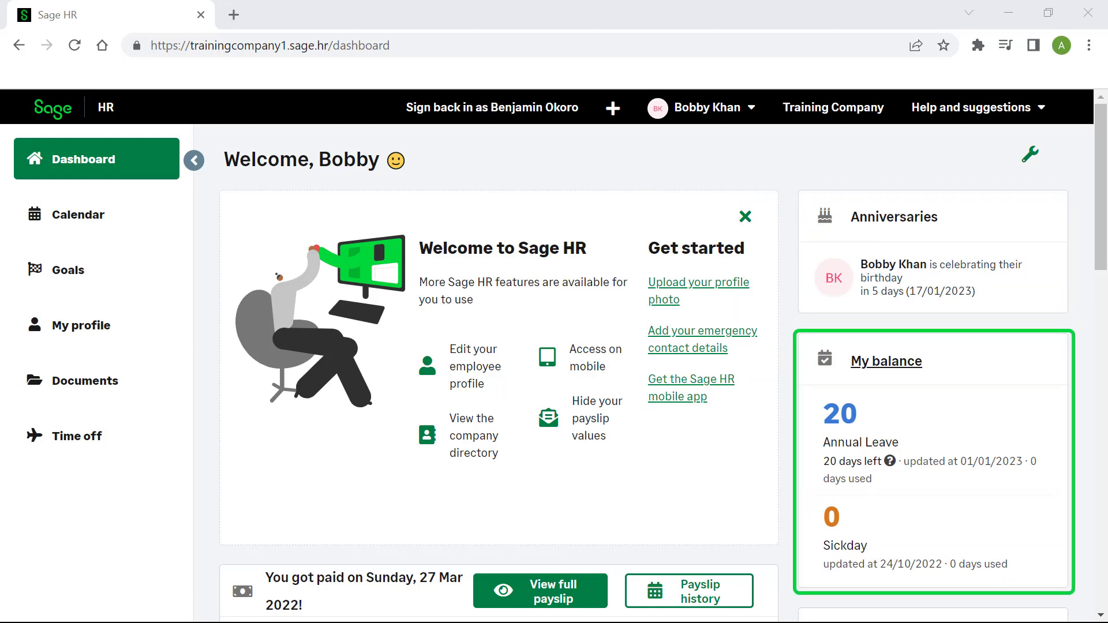
# Reveal the payslip values on the employee's dashboard and open the payslip history
pyautogui.scroll(-6, 554, 355)
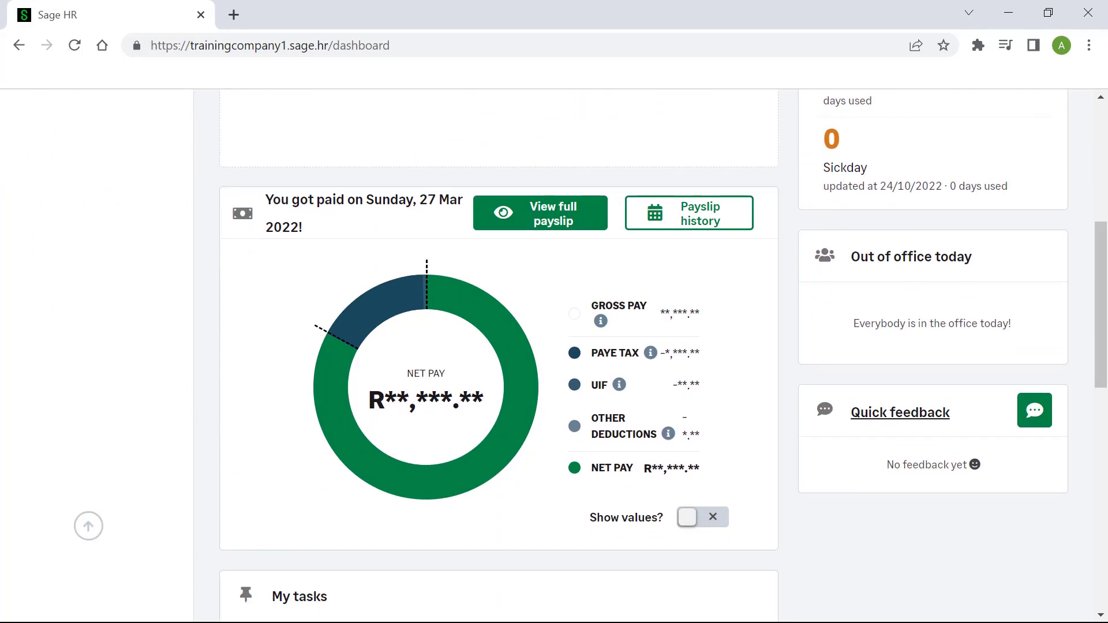
pyautogui.click(703, 517)
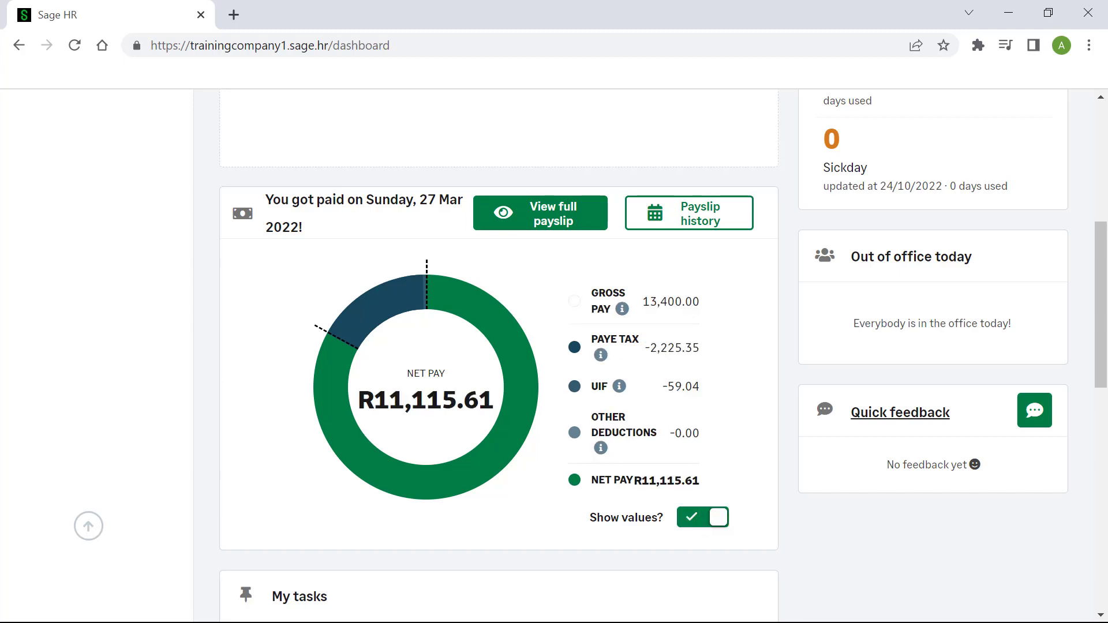
pyautogui.click(689, 213)
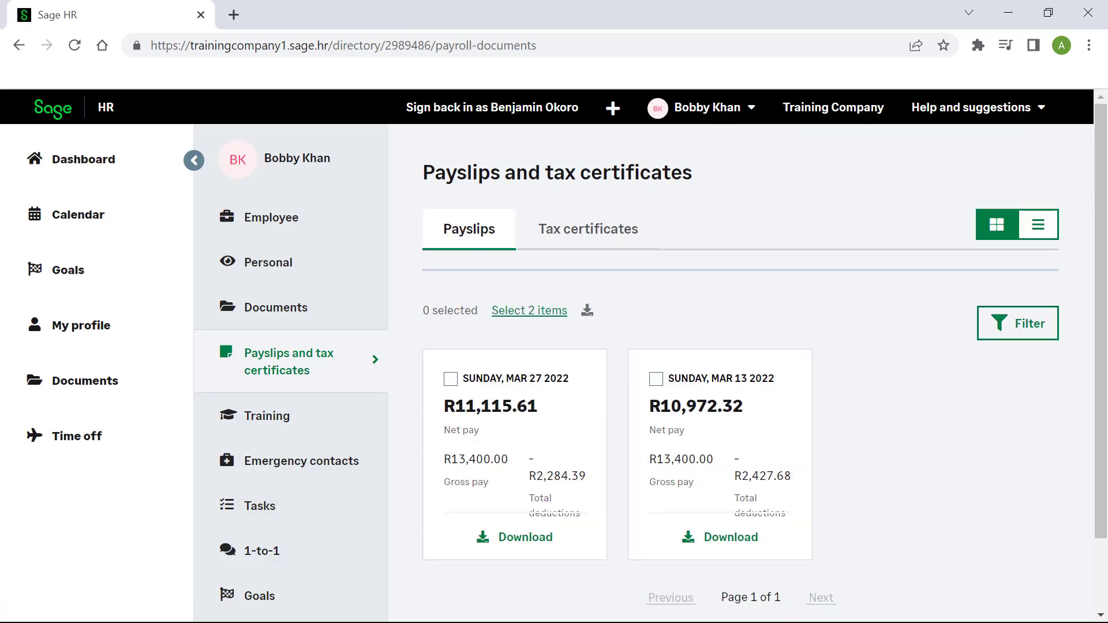
# Start a time off request from the employee's dashboard with the Annual Leave policy and the Multi-date option
pyautogui.click(96, 158)
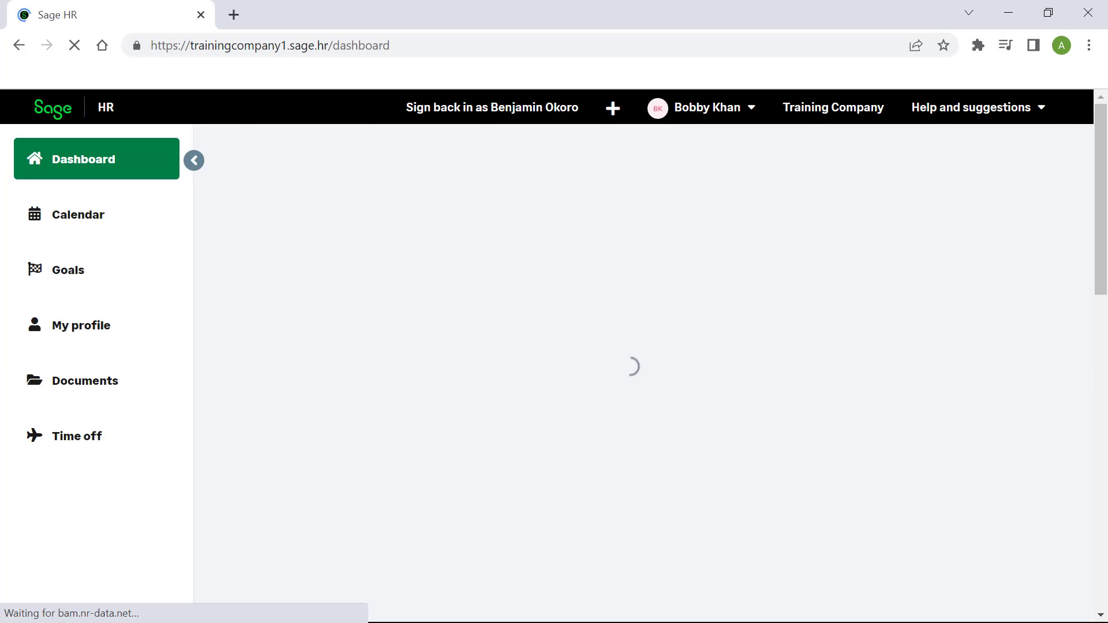
pyautogui.scroll(-12, 554, 355)
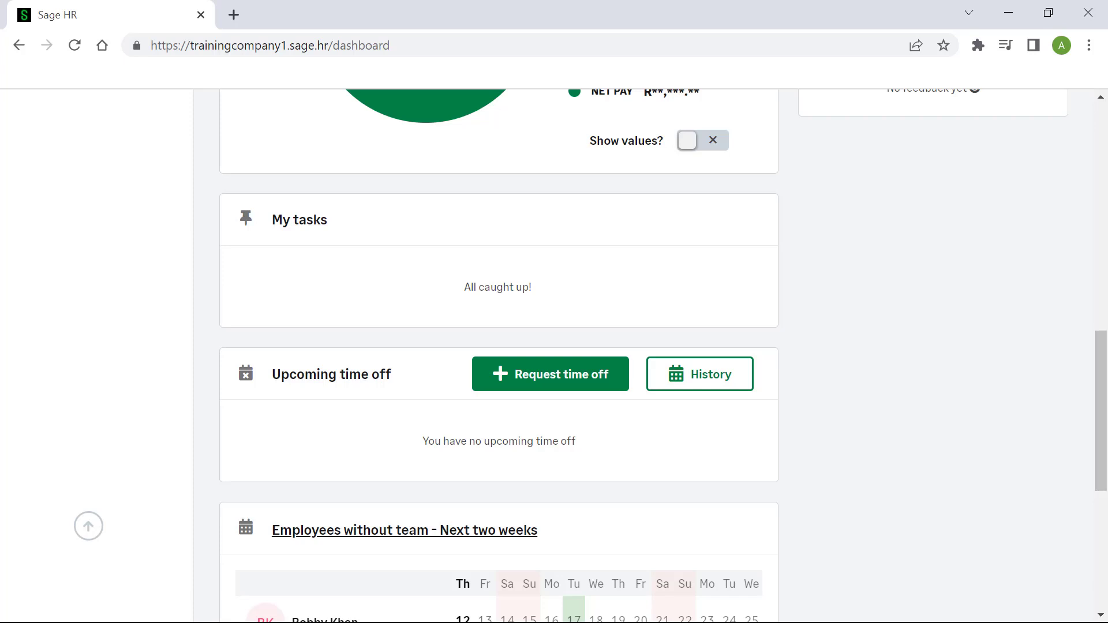
pyautogui.click(549, 374)
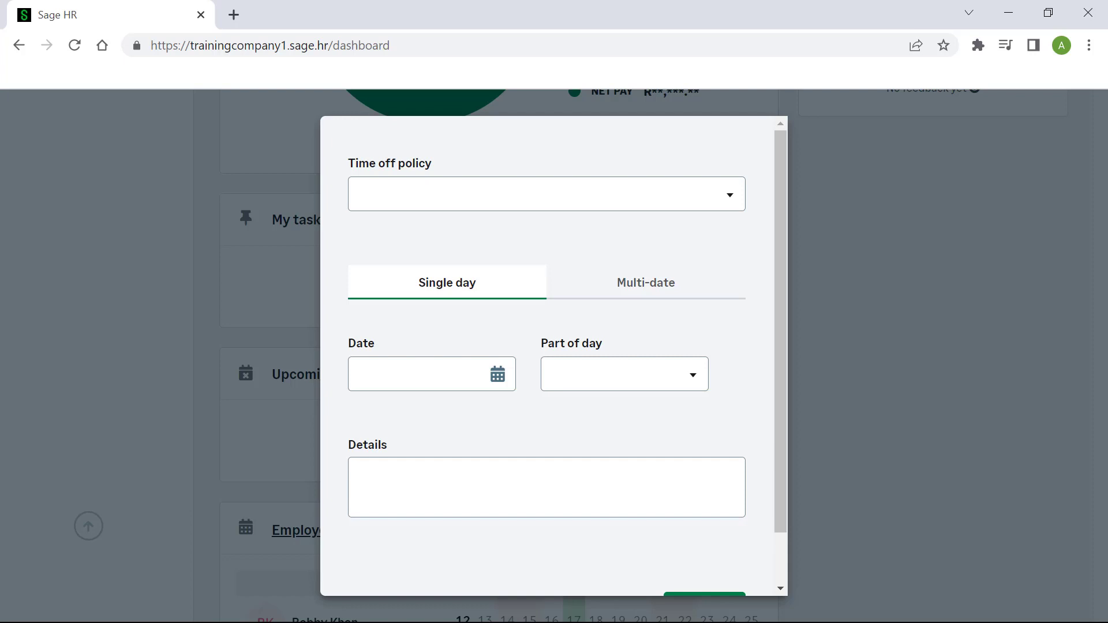
pyautogui.click(546, 194)
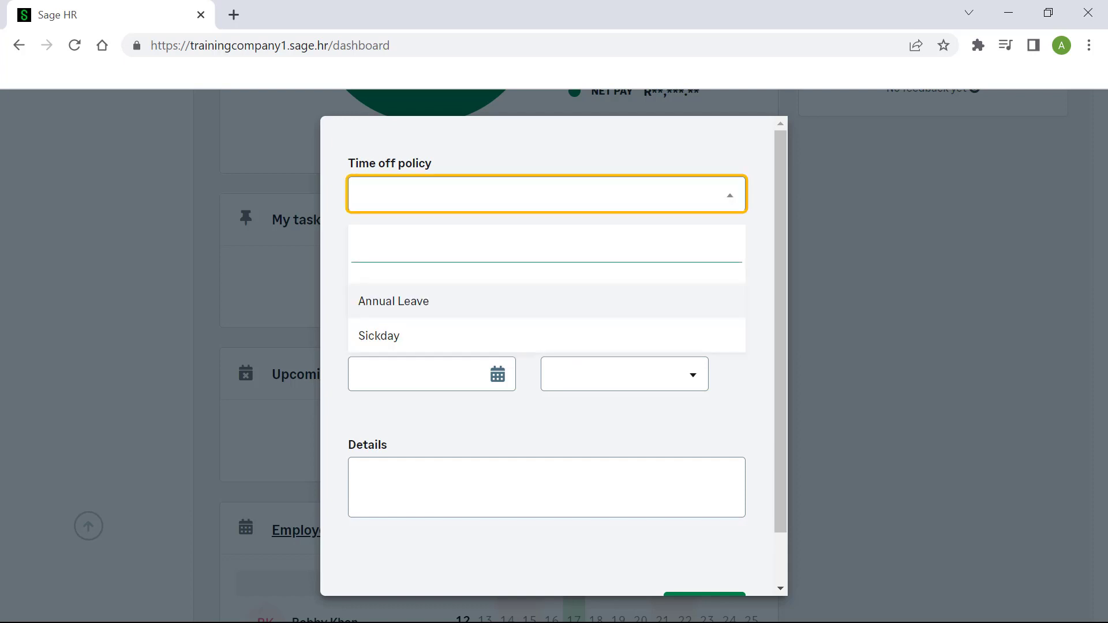
pyautogui.click(632, 293)
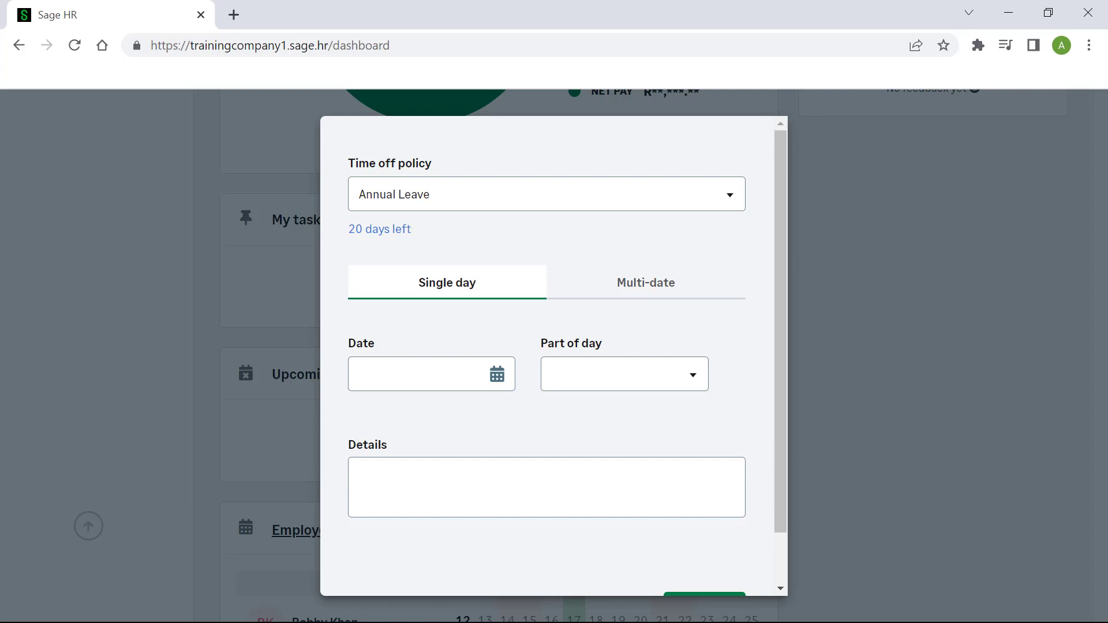
pyautogui.click(645, 282)
# Set the leave request to run from 28/03/2022 to 30/03/2022
pyautogui.click(447, 374)
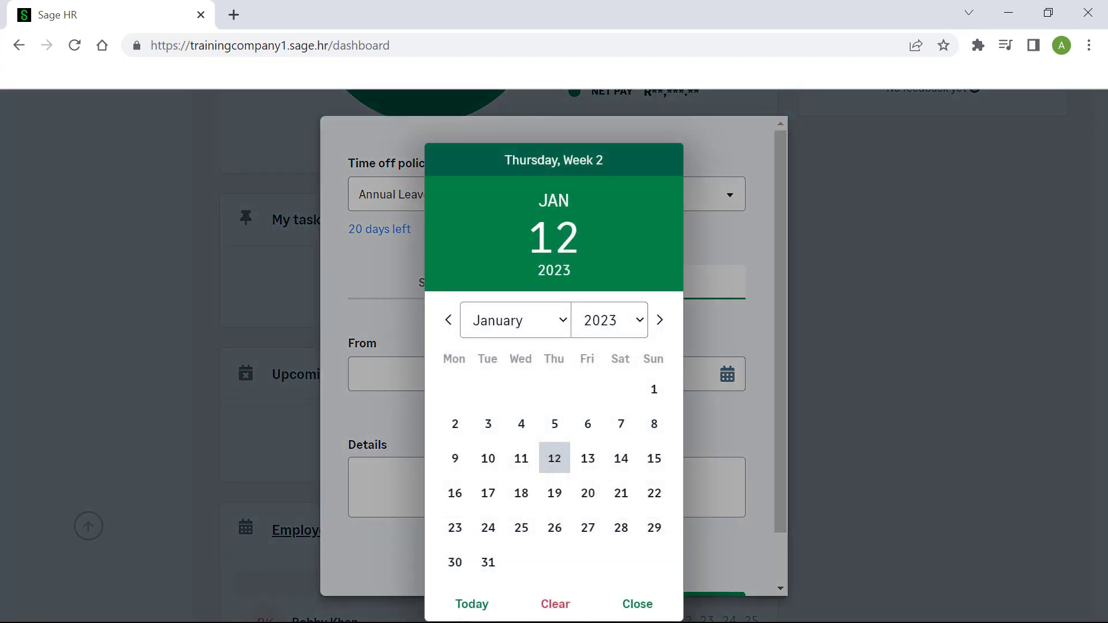
pyautogui.click(609, 319)
pyautogui.click(601, 416)
pyautogui.click(515, 319)
pyautogui.click(543, 382)
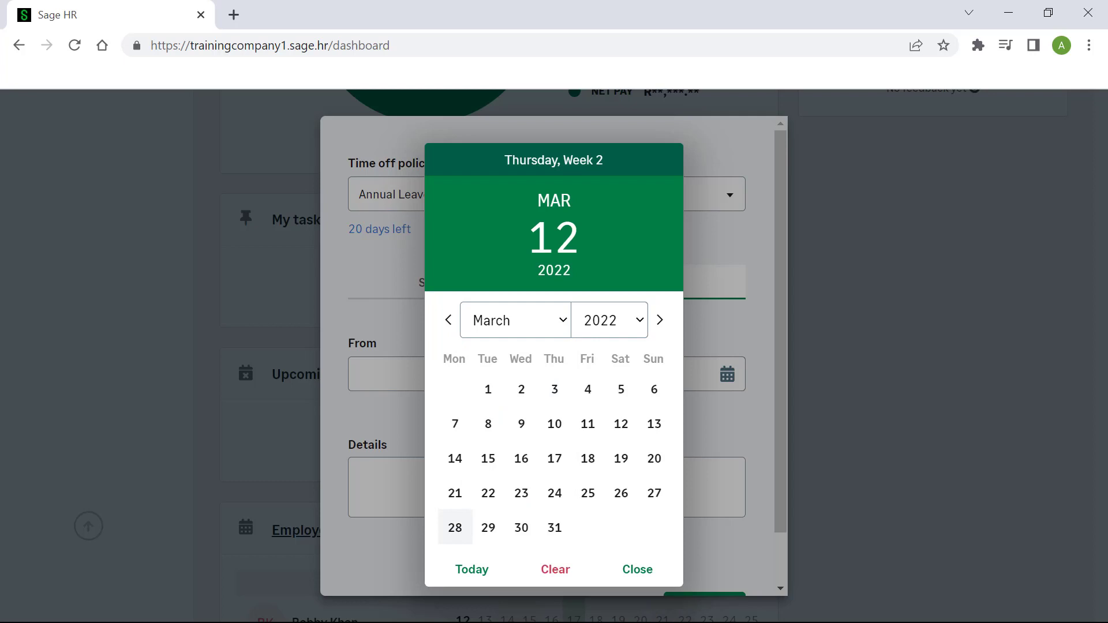
pyautogui.click(455, 527)
pyautogui.click(635, 375)
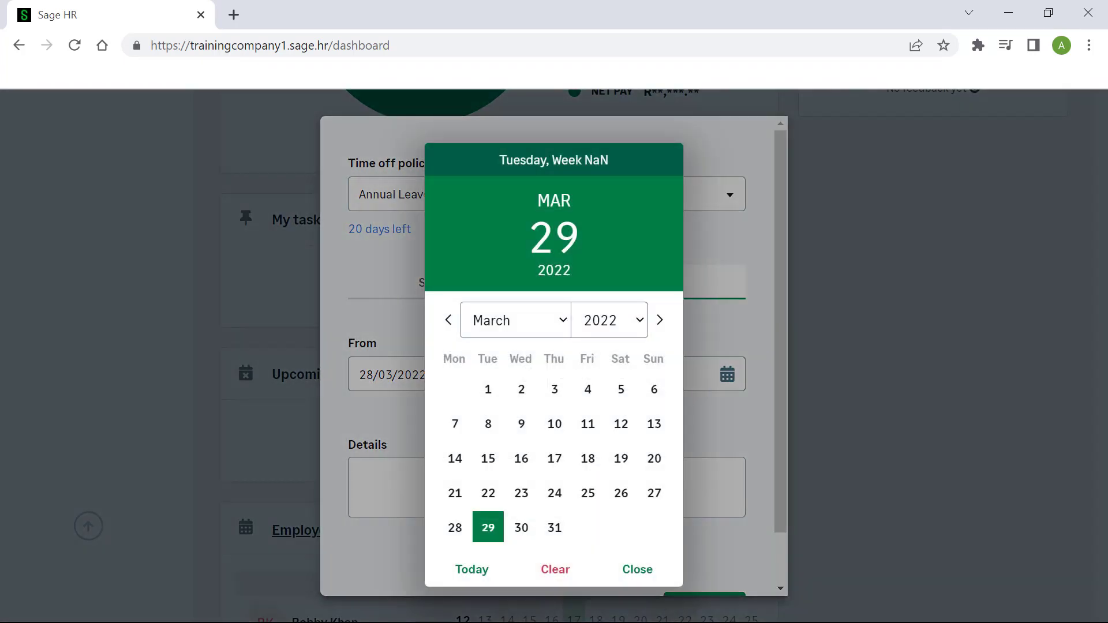
pyautogui.click(555, 527)
# Enter "Annual Leave" as the request details and submit the time off request
pyautogui.click(362, 475)
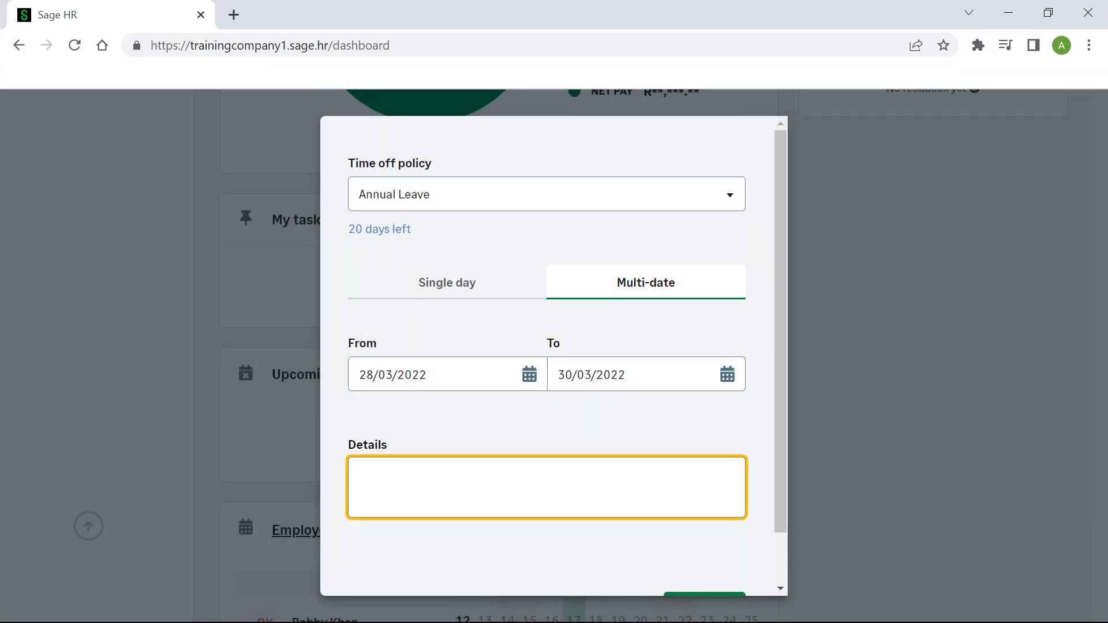
pyautogui.write('Annual Leave')
pyautogui.scroll(-1, 554, 356)
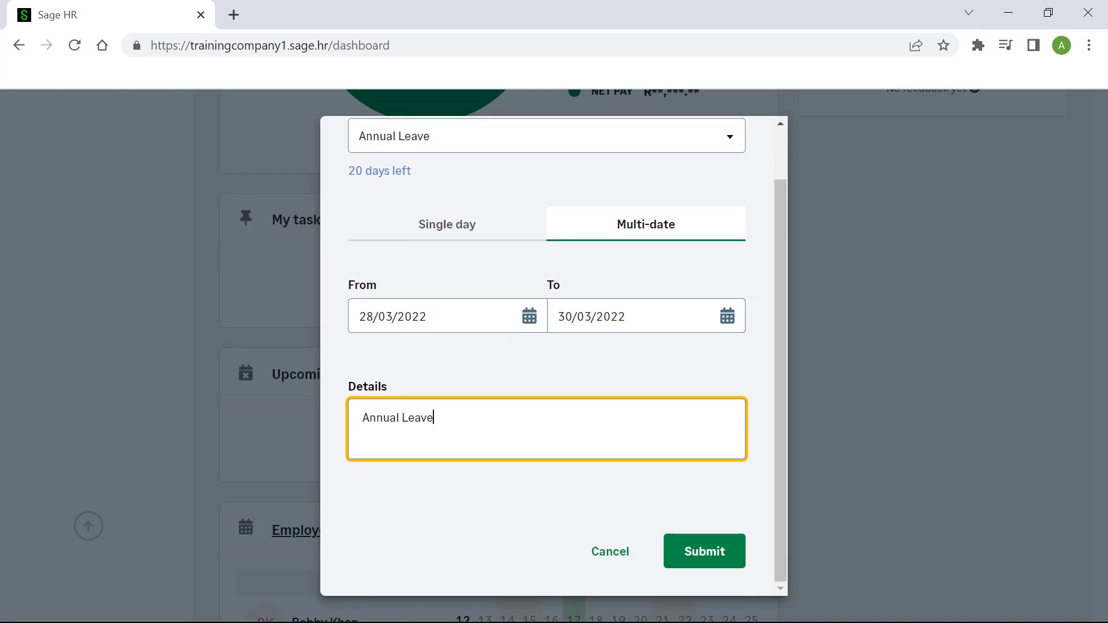
pyautogui.click(704, 551)
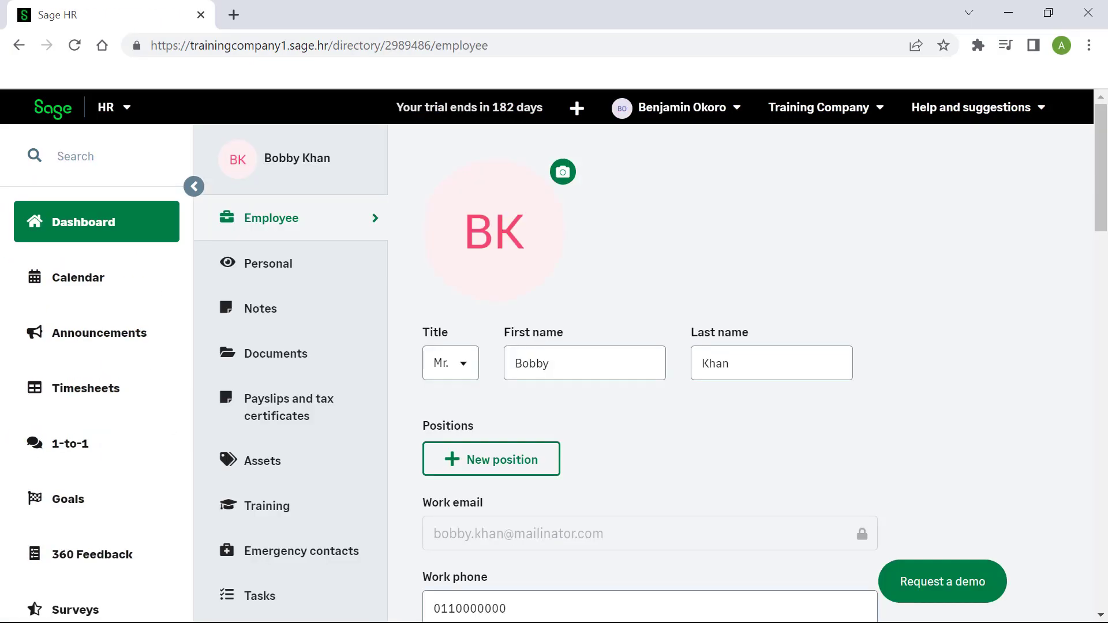
# Open the pending leave request among the HR Manager's dashboard tasks and approve it with the message "Enjoy the time off"
pyautogui.click(96, 222)
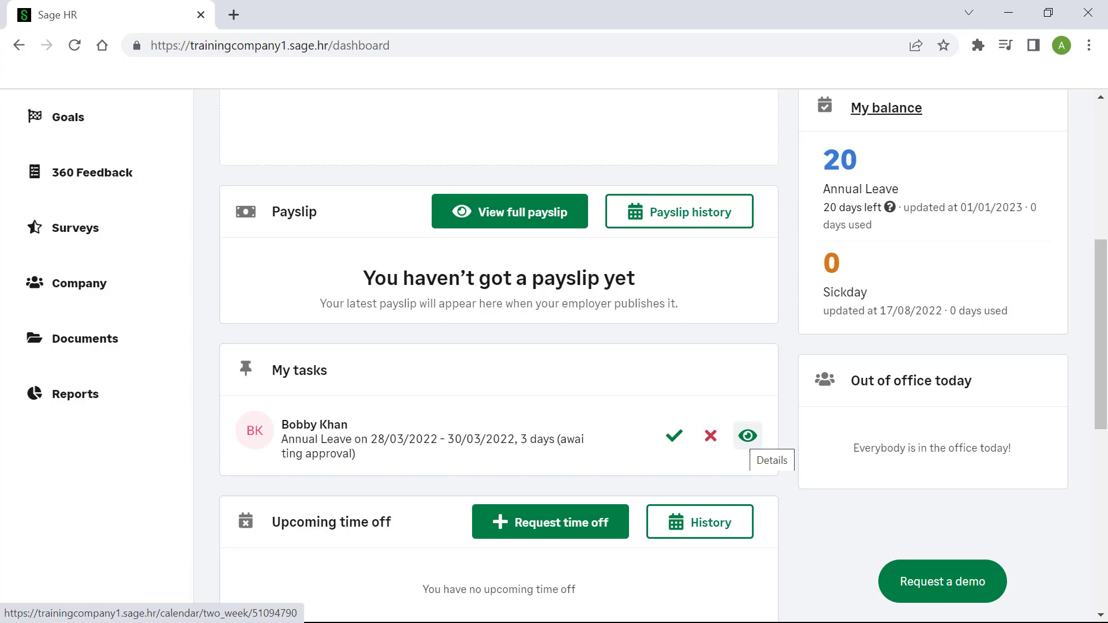
pyautogui.click(747, 437)
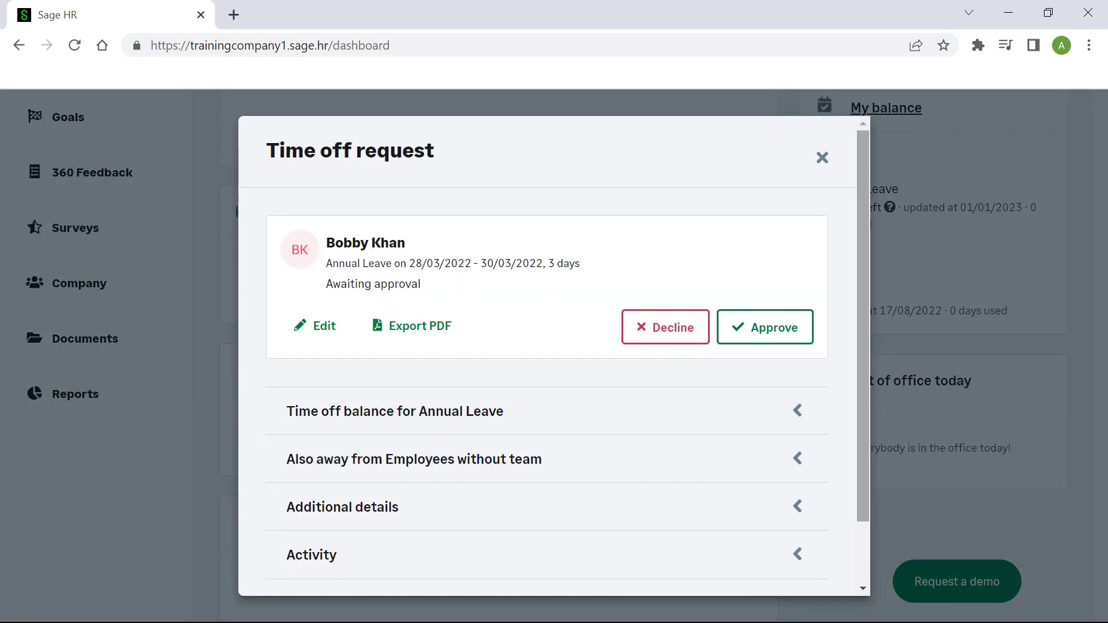
pyautogui.click(764, 327)
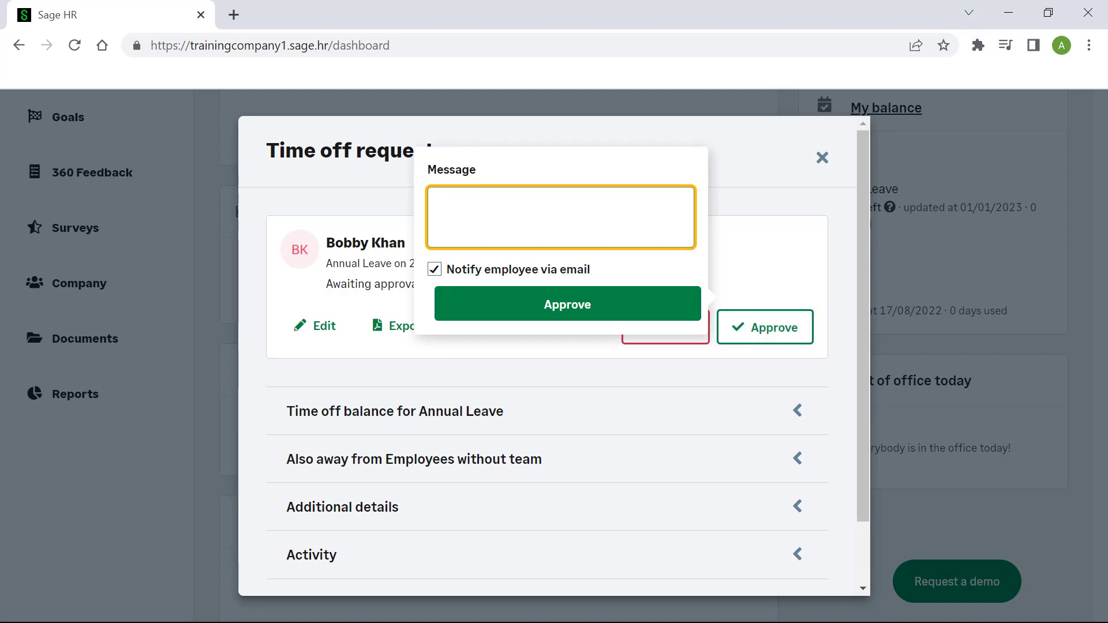
pyautogui.write('Enjoy the time off')
pyautogui.press('Tab')
pyautogui.press('Tab')
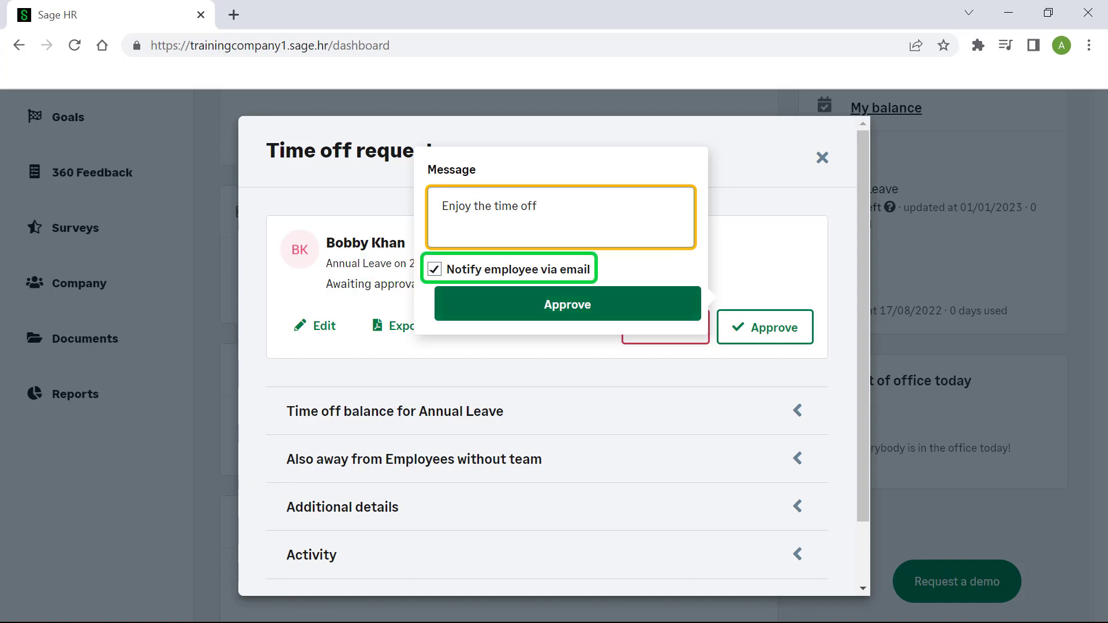
pyautogui.press('Return')
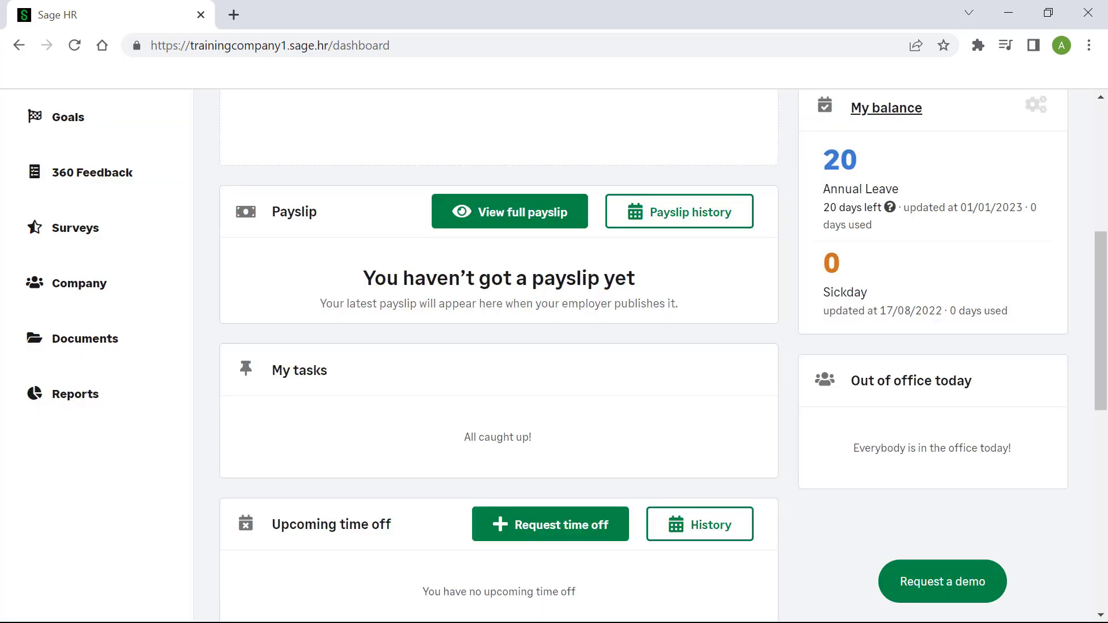
pyautogui.press('Tab')
# Open the Time off section of the employee's own profile and filter the time off history by the Approved status
pyautogui.moveTo(1100, 321); pyautogui.dragTo(1100, 194)
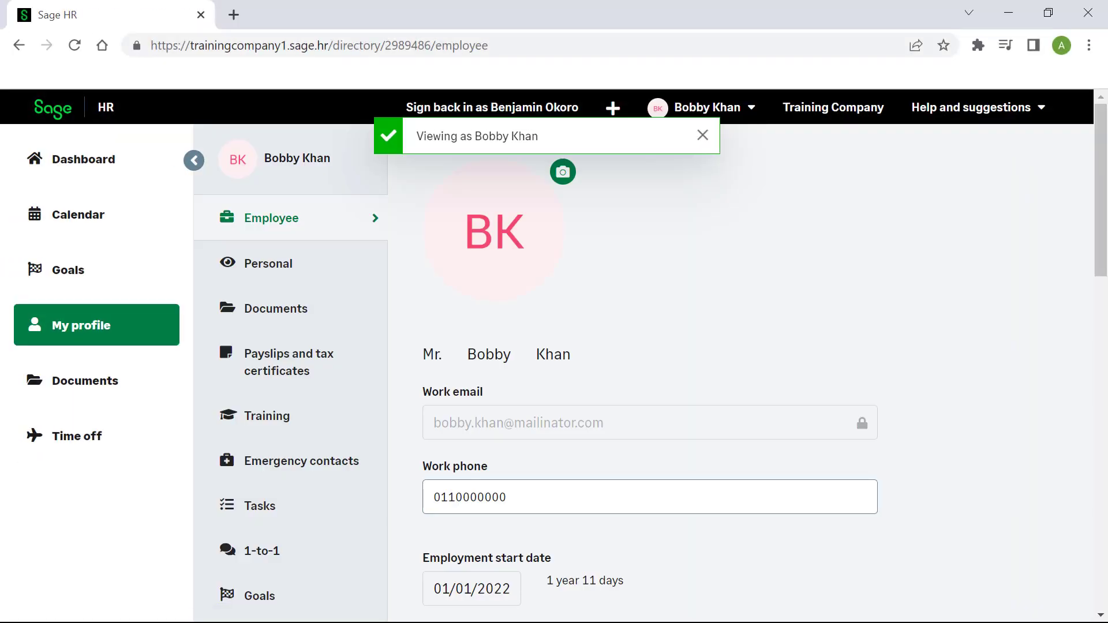
pyautogui.moveTo(1100, 190); pyautogui.dragTo(1100, 356)
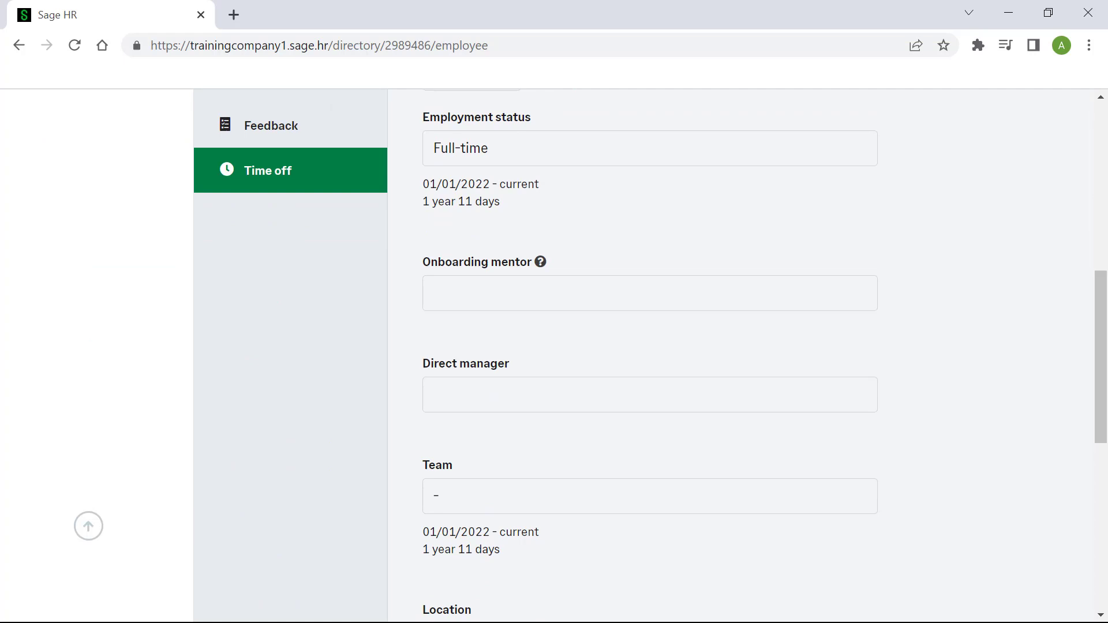
pyautogui.click(268, 170)
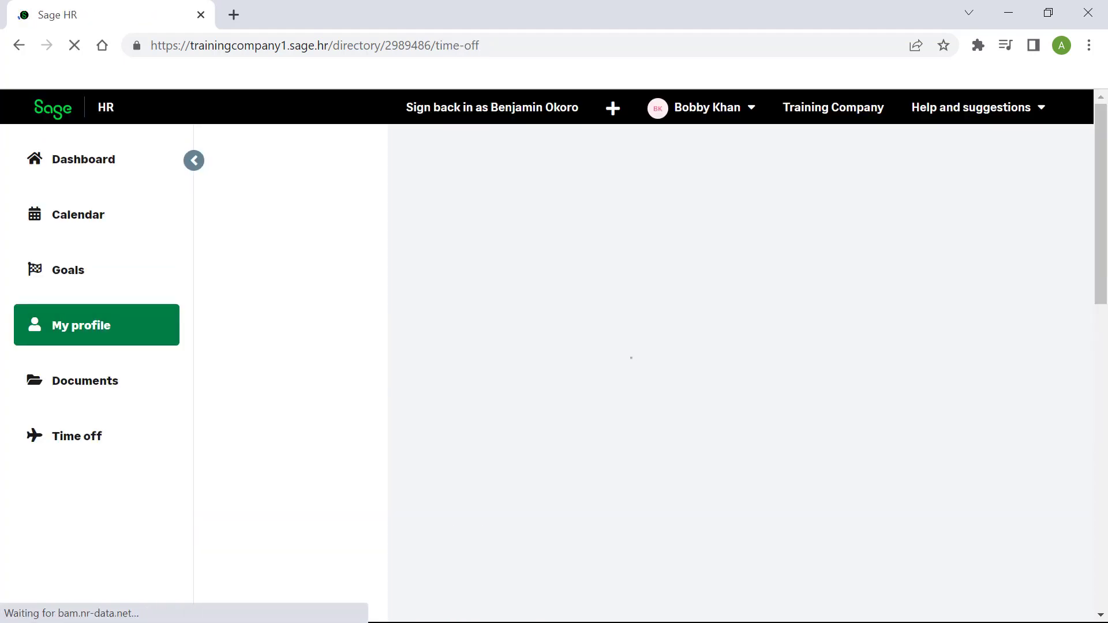
pyautogui.scroll(-6, 577, 346)
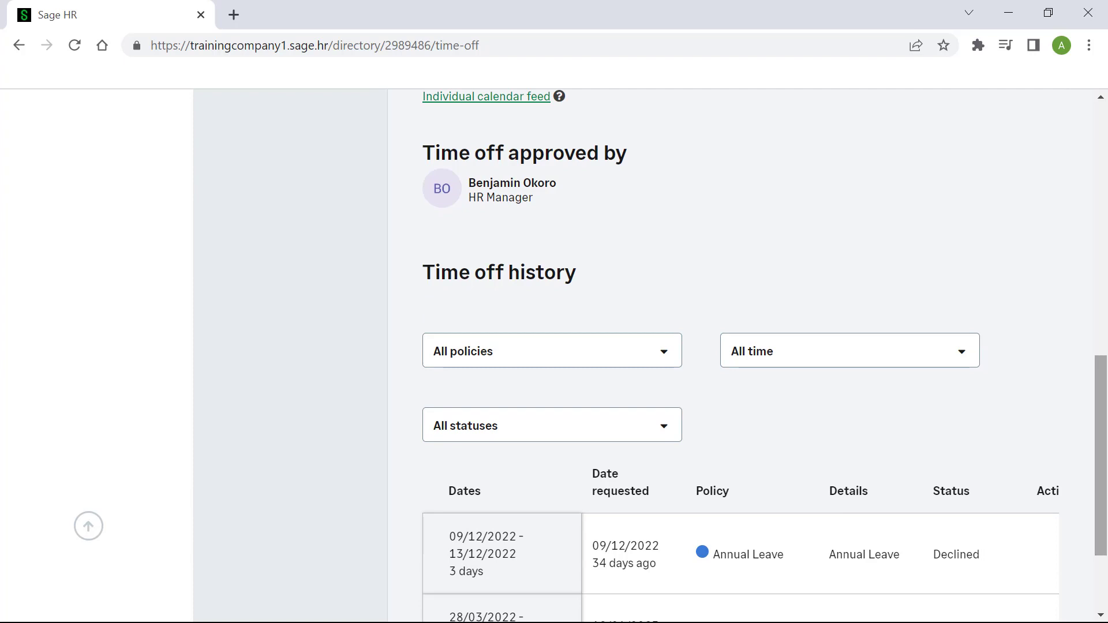
pyautogui.scroll(-3, 765, 356)
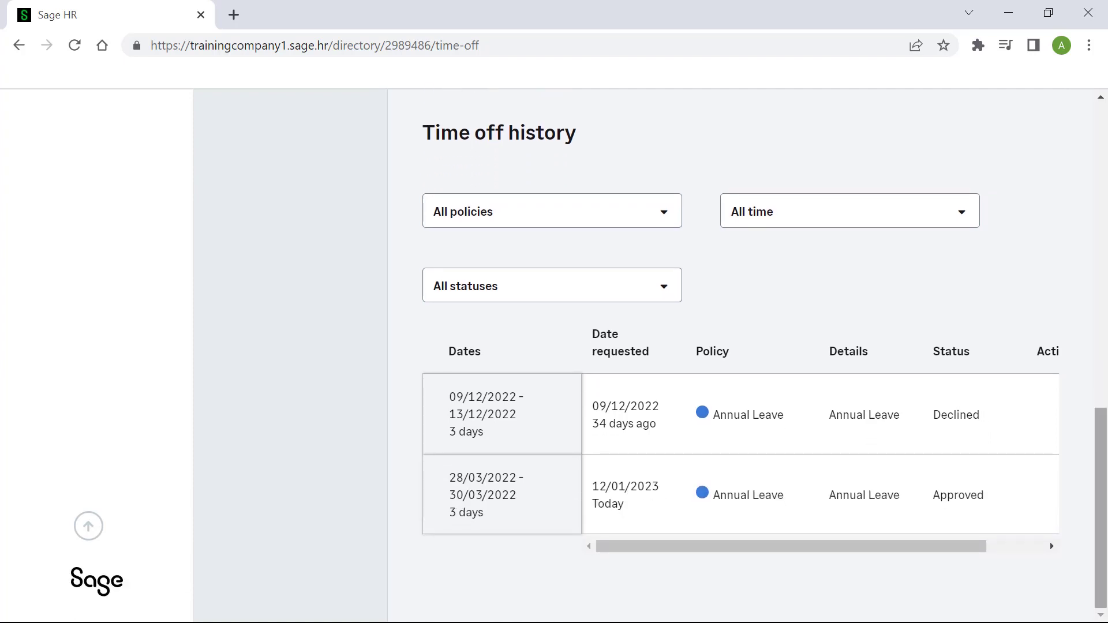
pyautogui.click(551, 285)
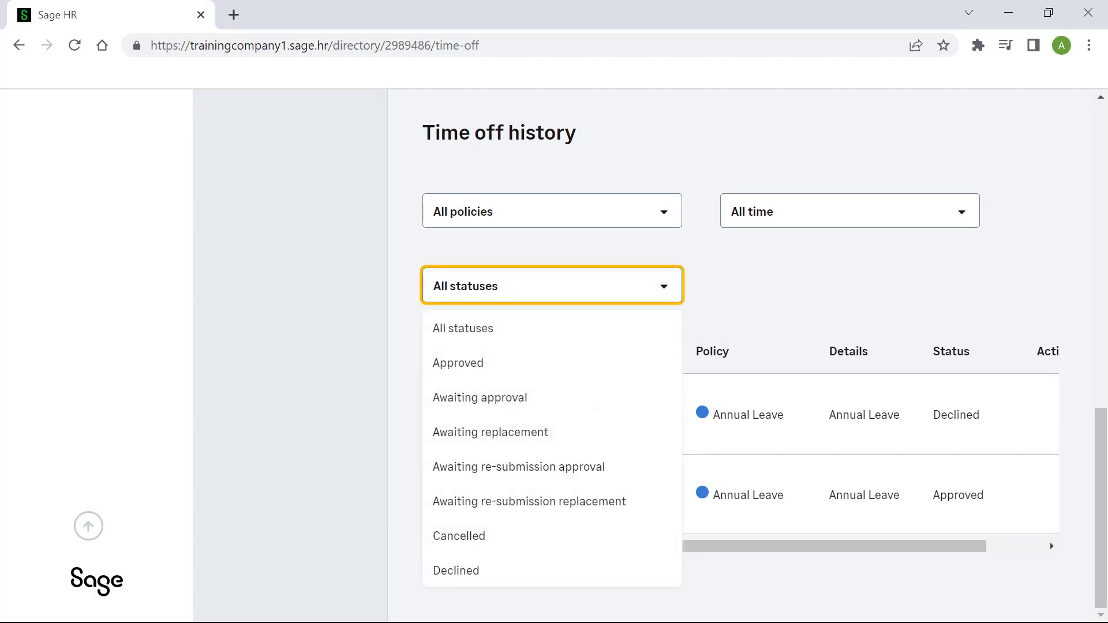
pyautogui.click(458, 363)
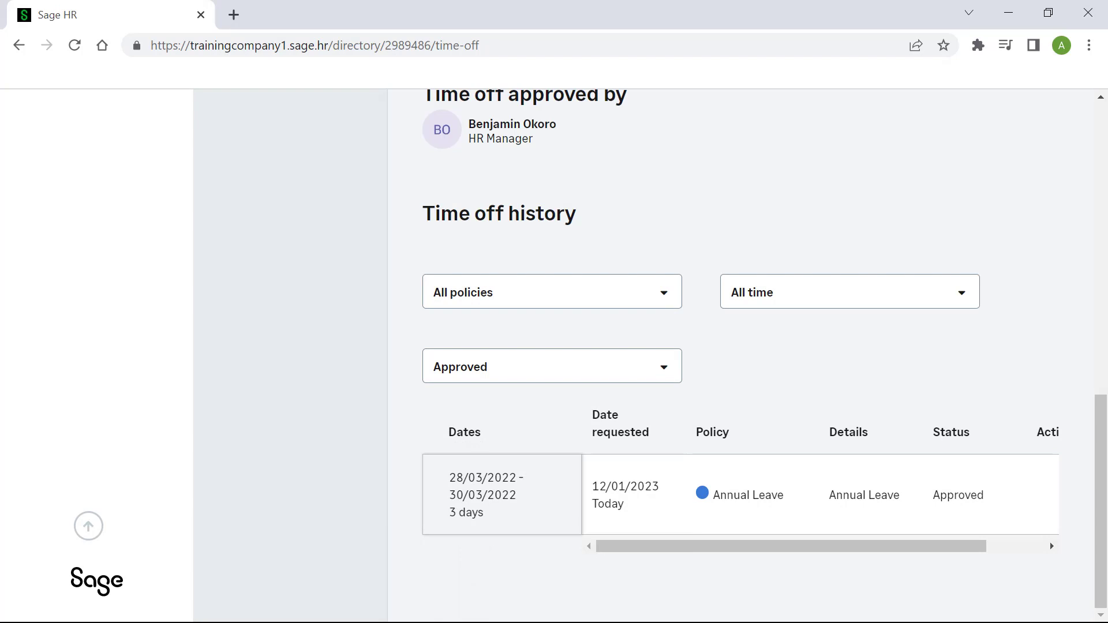